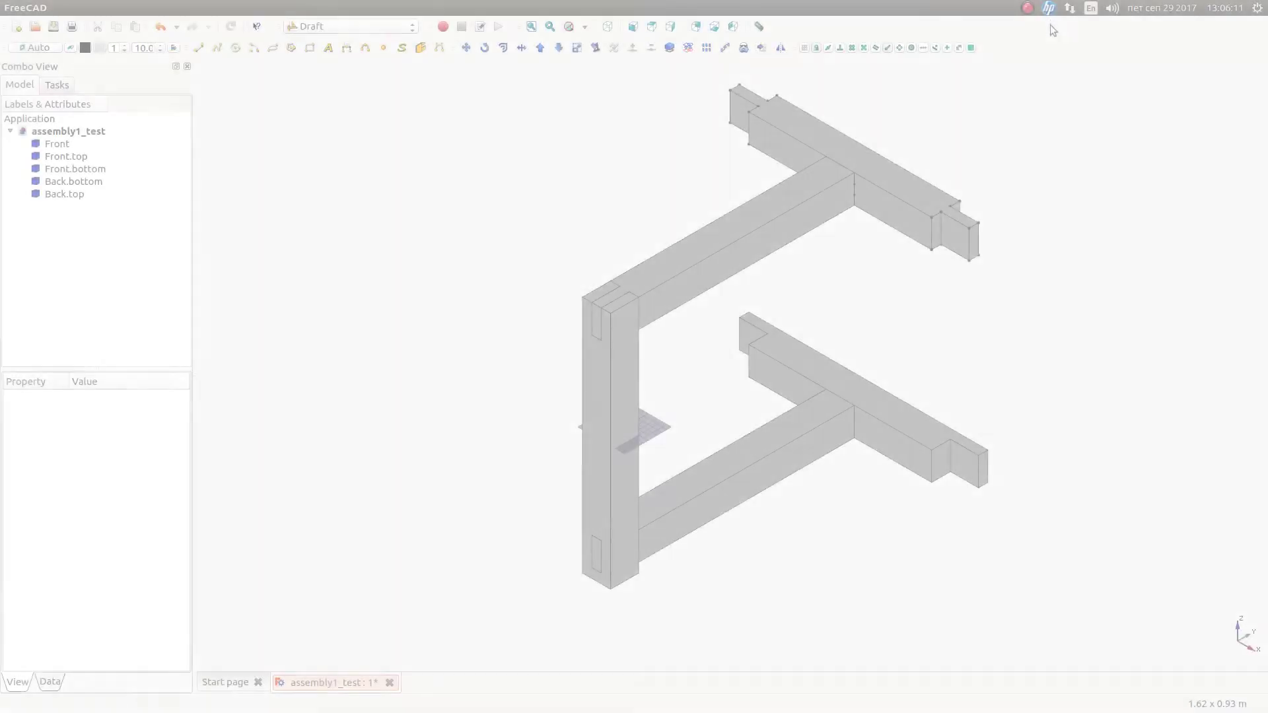
Open the part files 001_back_left.fcstd and 001_back_right.fcstd together
left_click(36, 27)
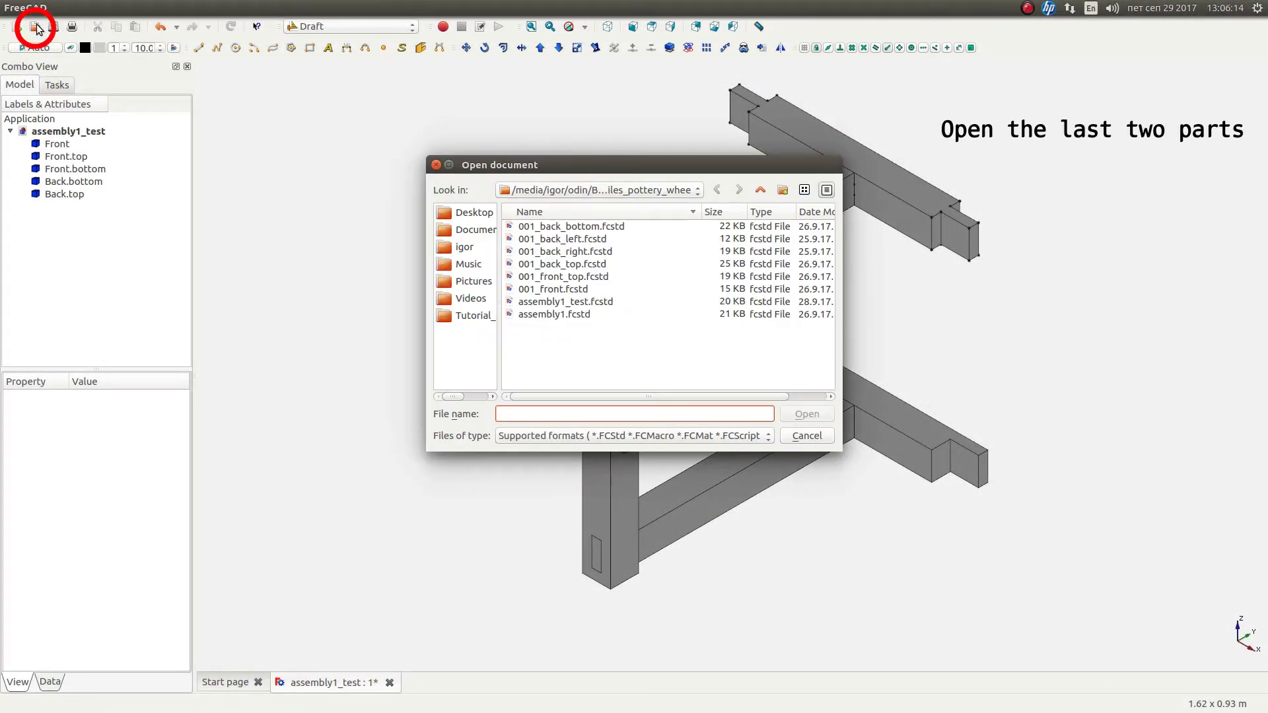
left_click(578, 238)
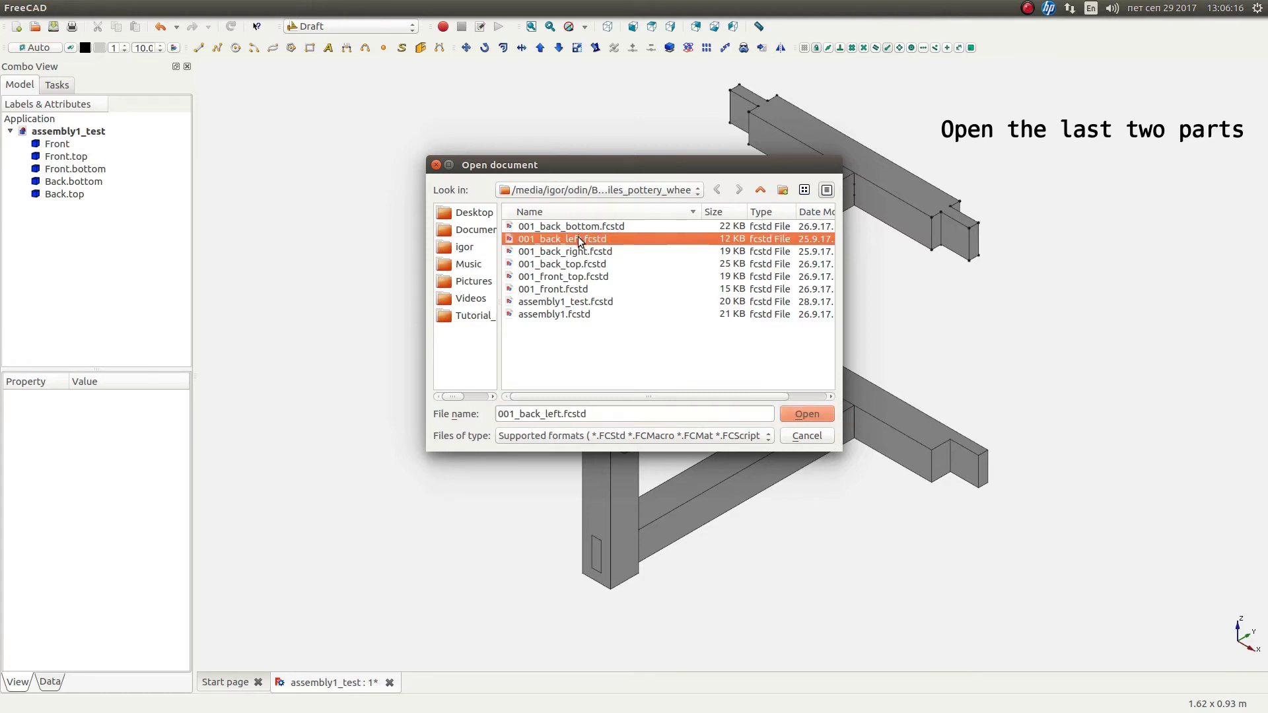
left_click(577, 252, "ctrl")
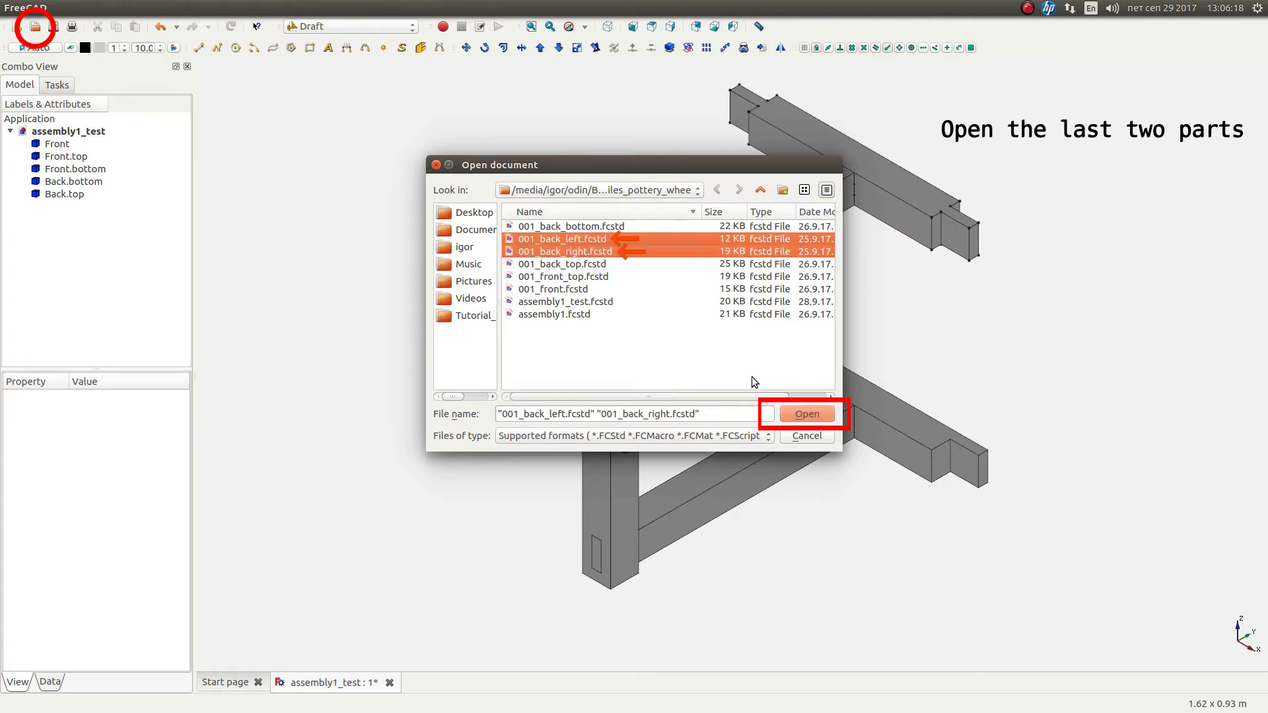
left_click(798, 410)
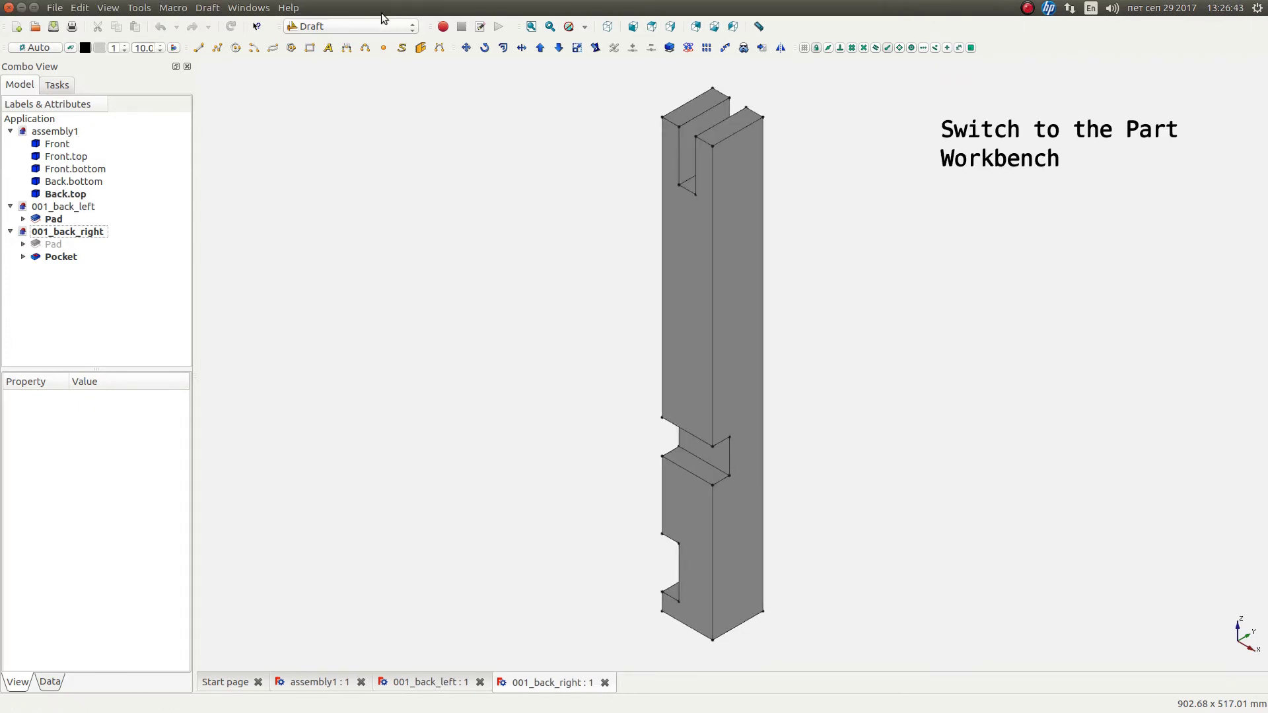
Activate the Part workbench with the 001_back_right document in focus
left_click(370, 25)
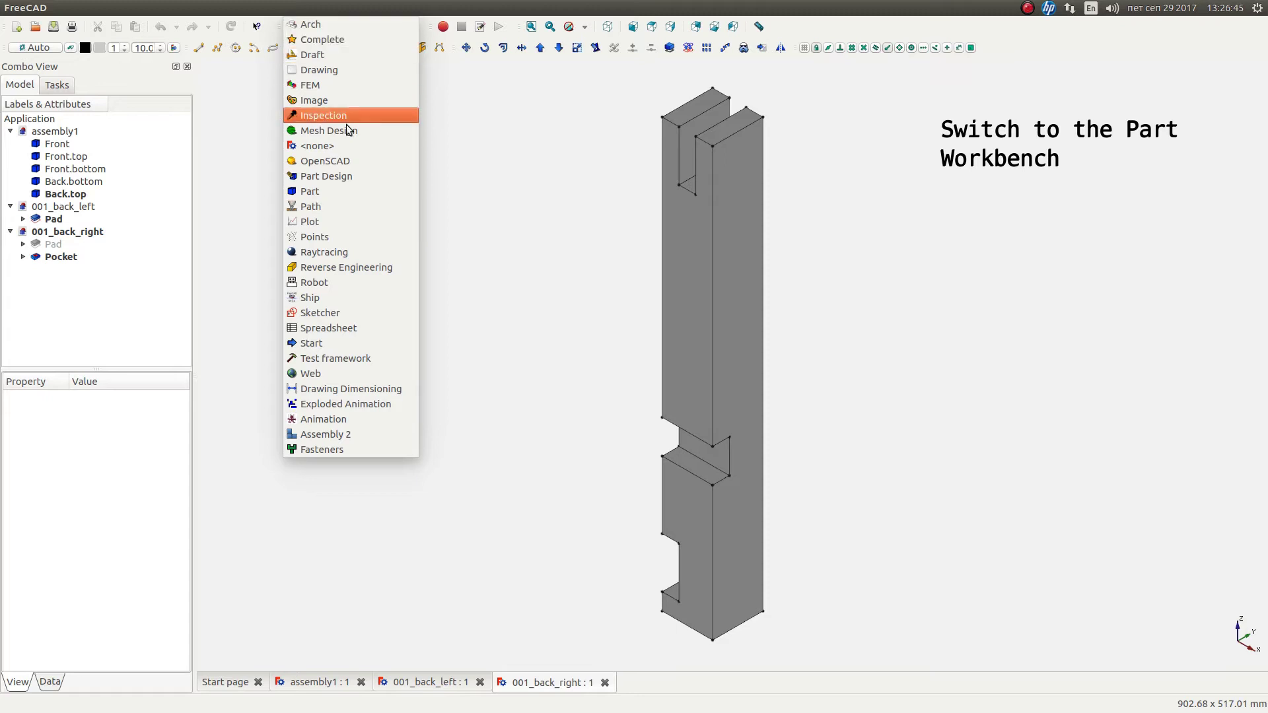
left_click(338, 193)
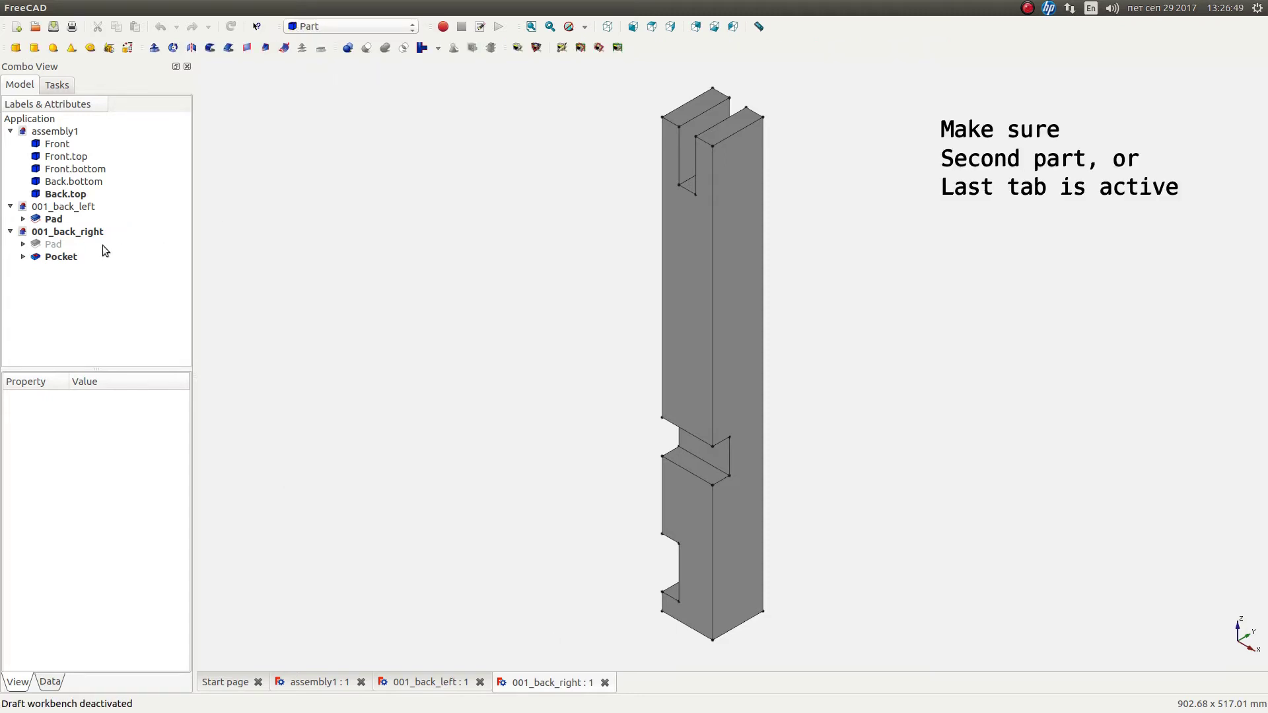
left_click(77, 232)
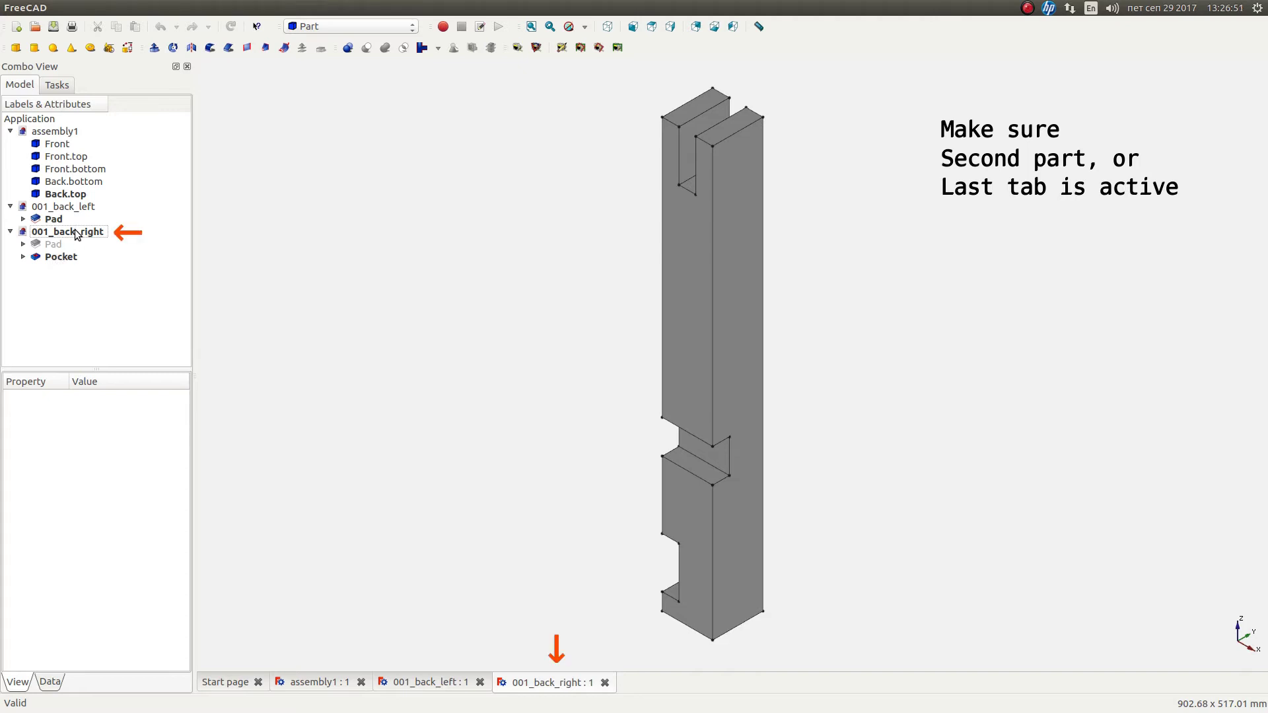
Make a simple copy of the right leg's Pocket shape and rename Pocket001 to Back.right
left_click(66, 261)
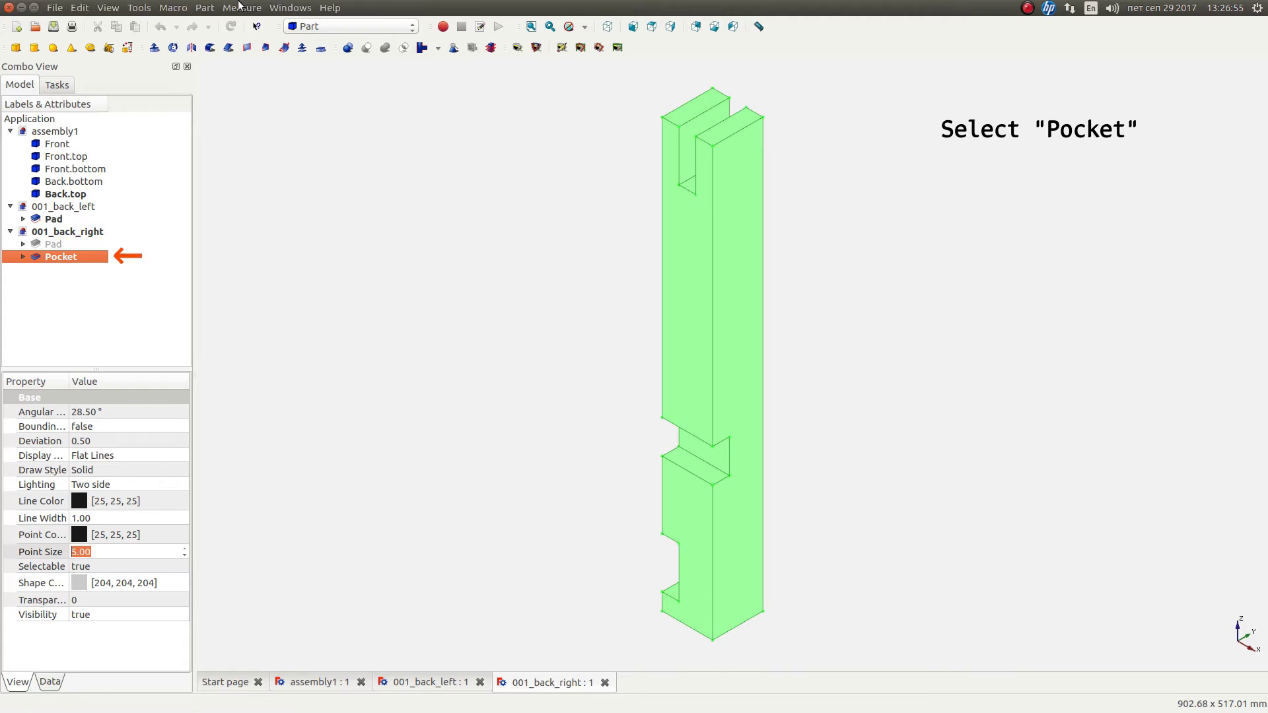
left_click(205, 7)
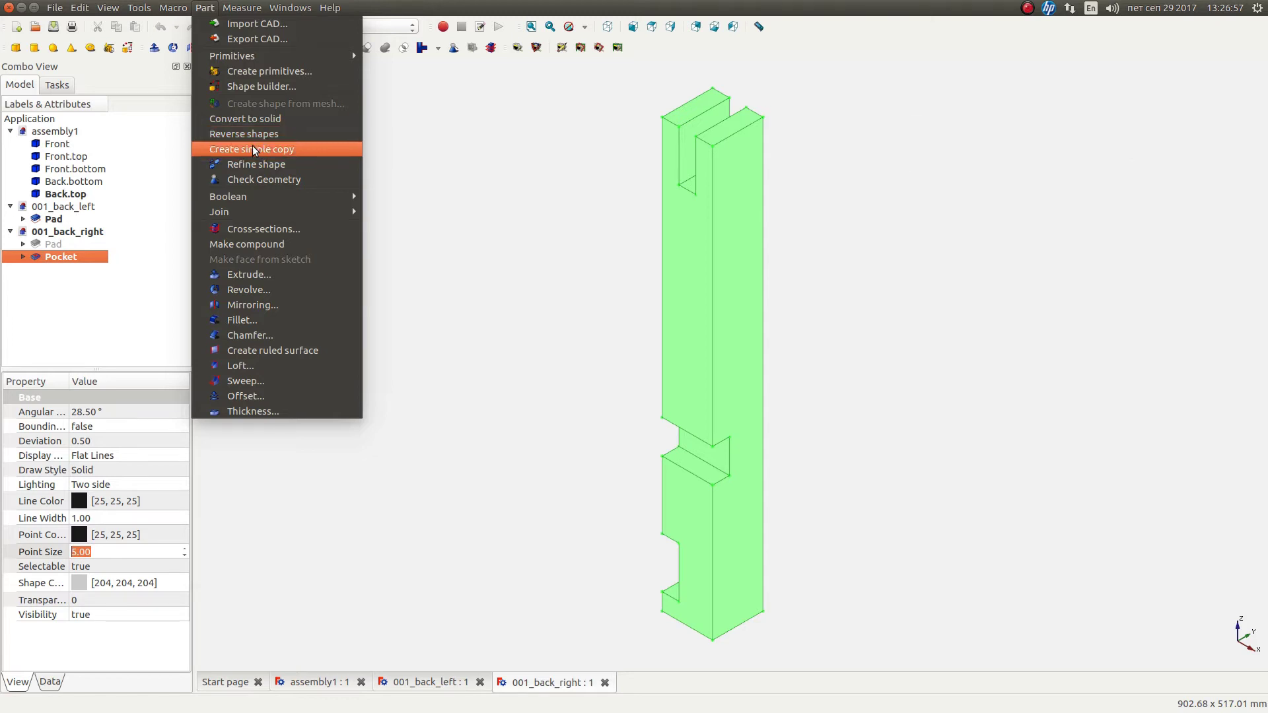
left_click(253, 146)
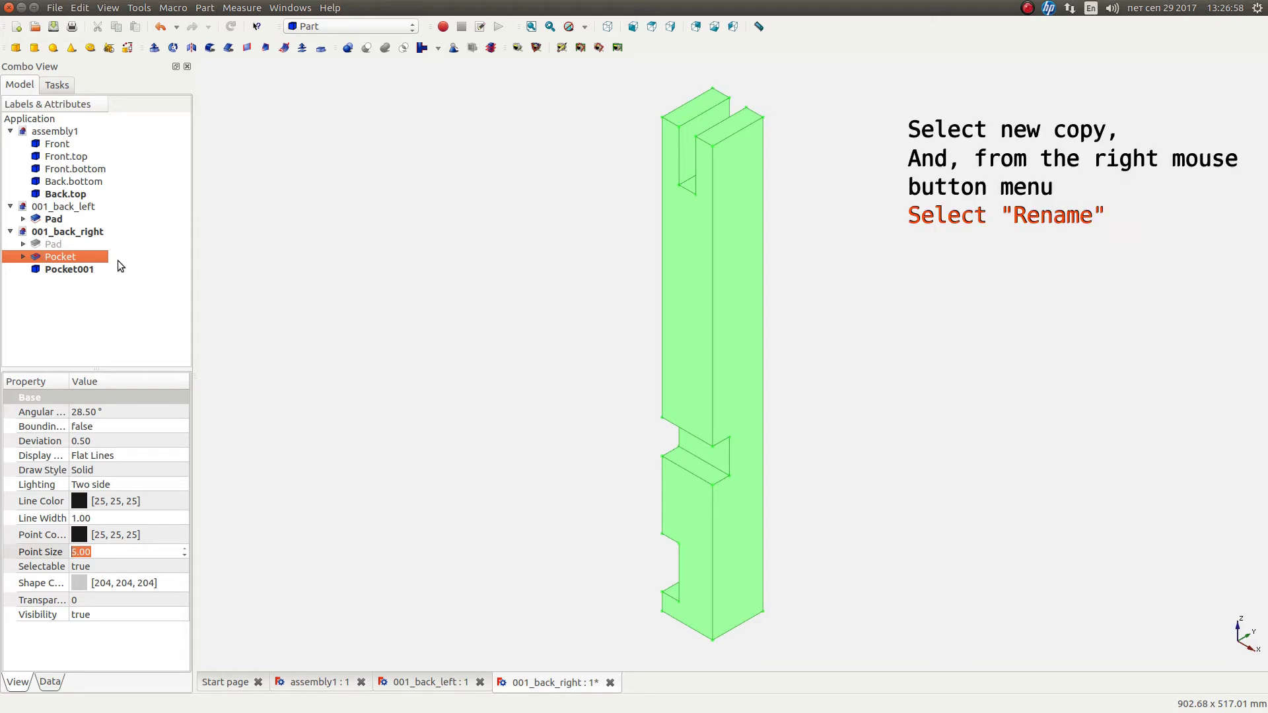
left_click(79, 271)
right_click(79, 271)
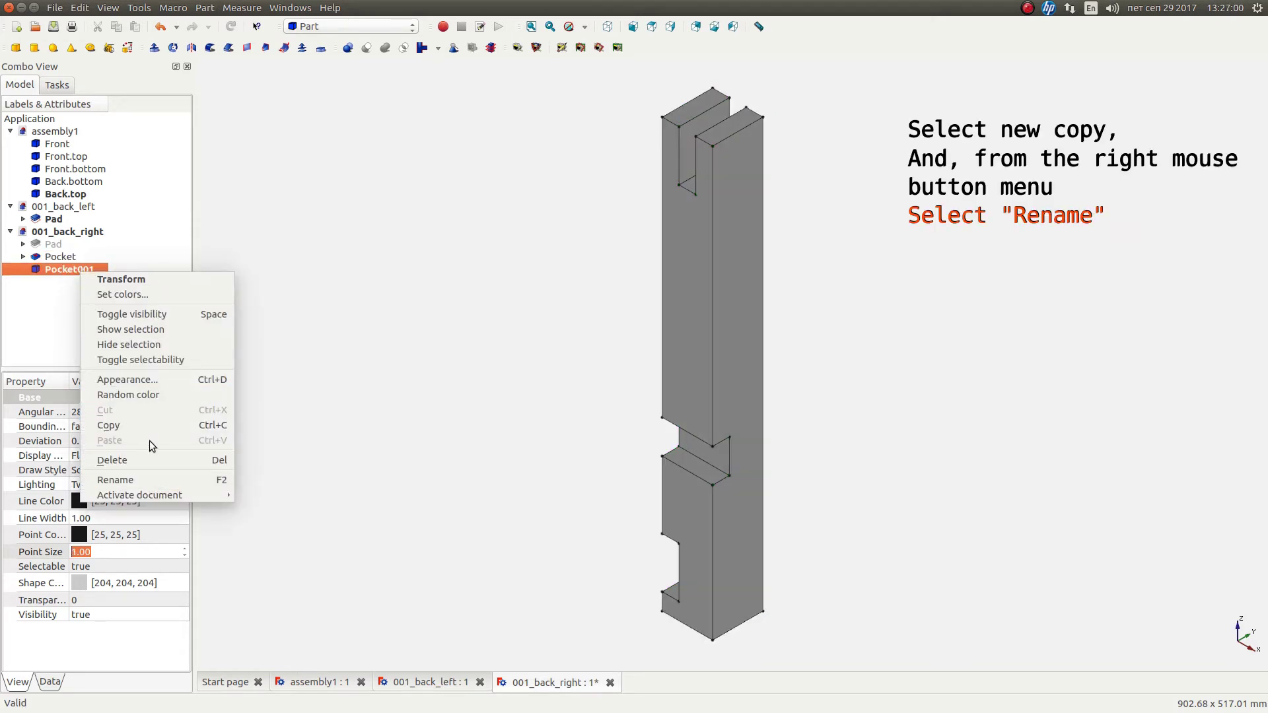
left_click(145, 478)
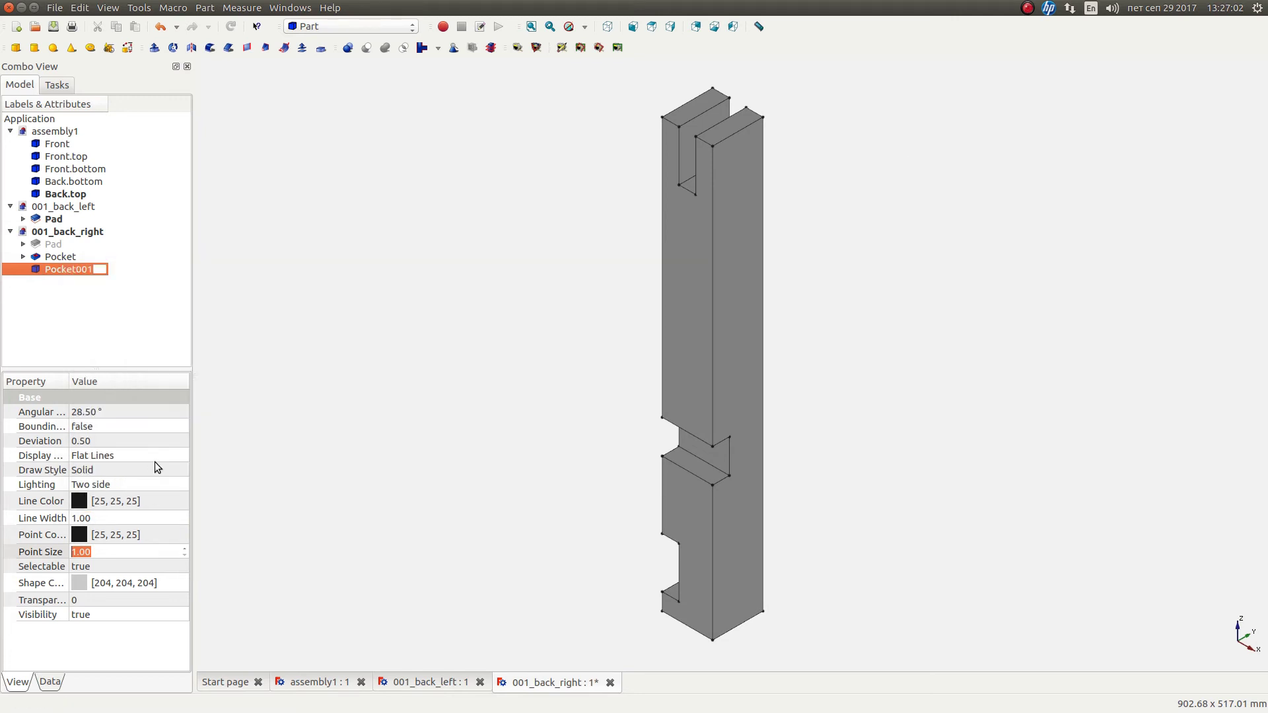
type("Back")
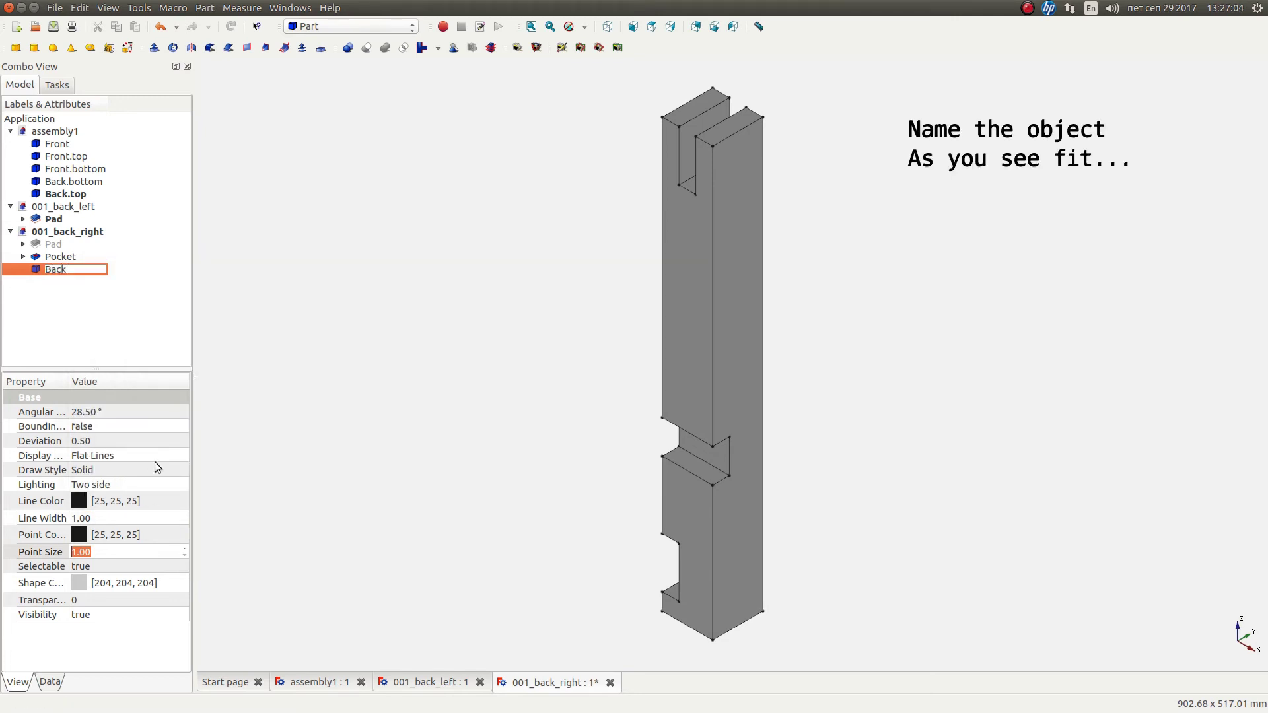
type(".ri")
type("ght")
key("Return")
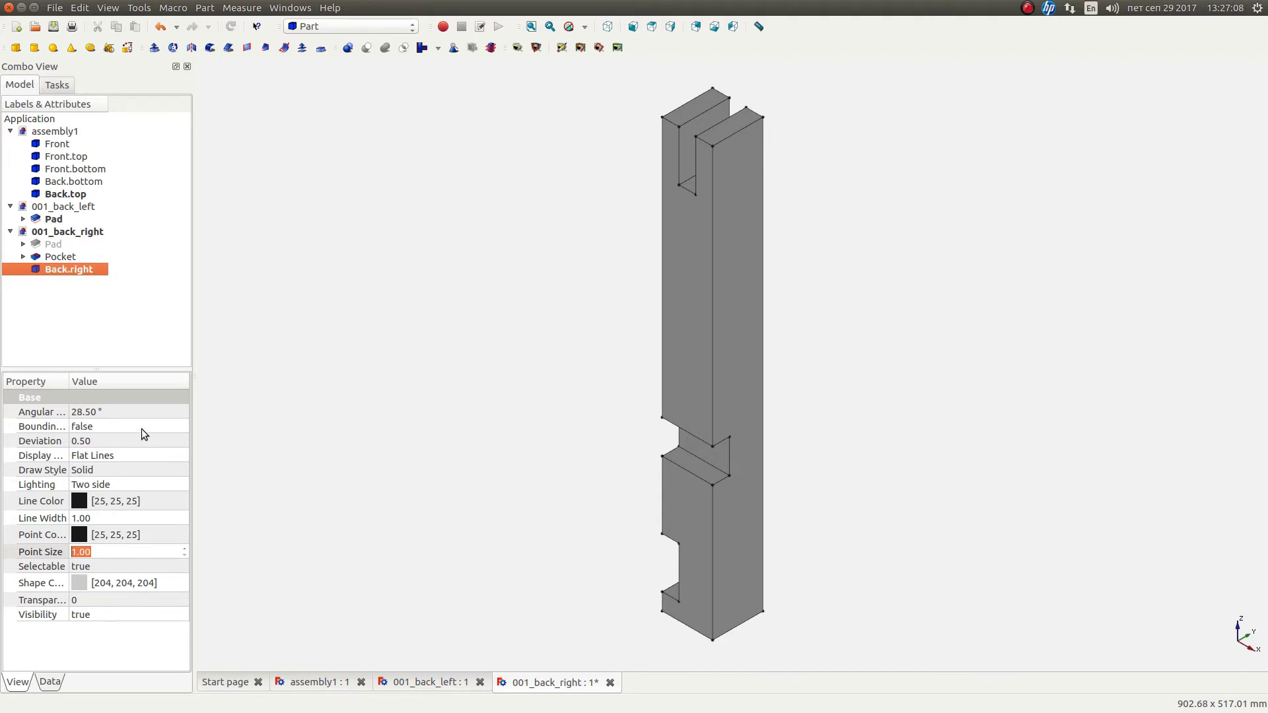
In 001_back_left, make a simple copy of the Pad shape
double_click(90, 208)
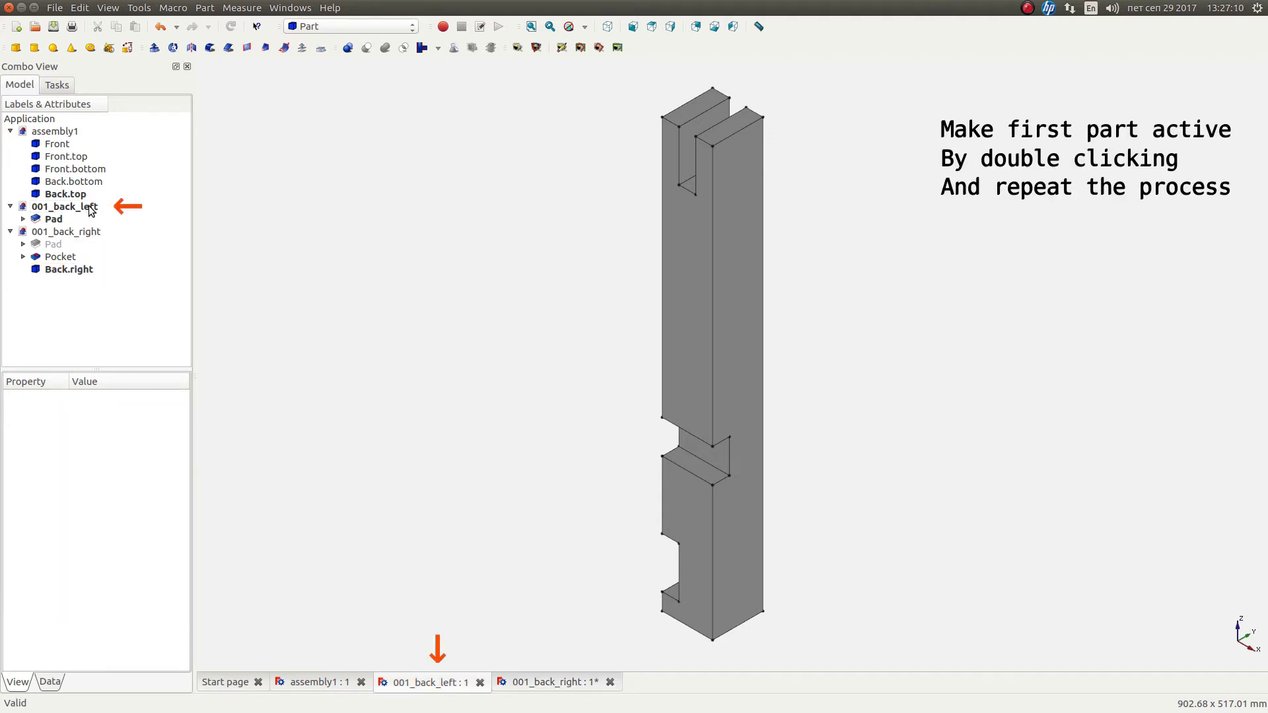
left_click(66, 220)
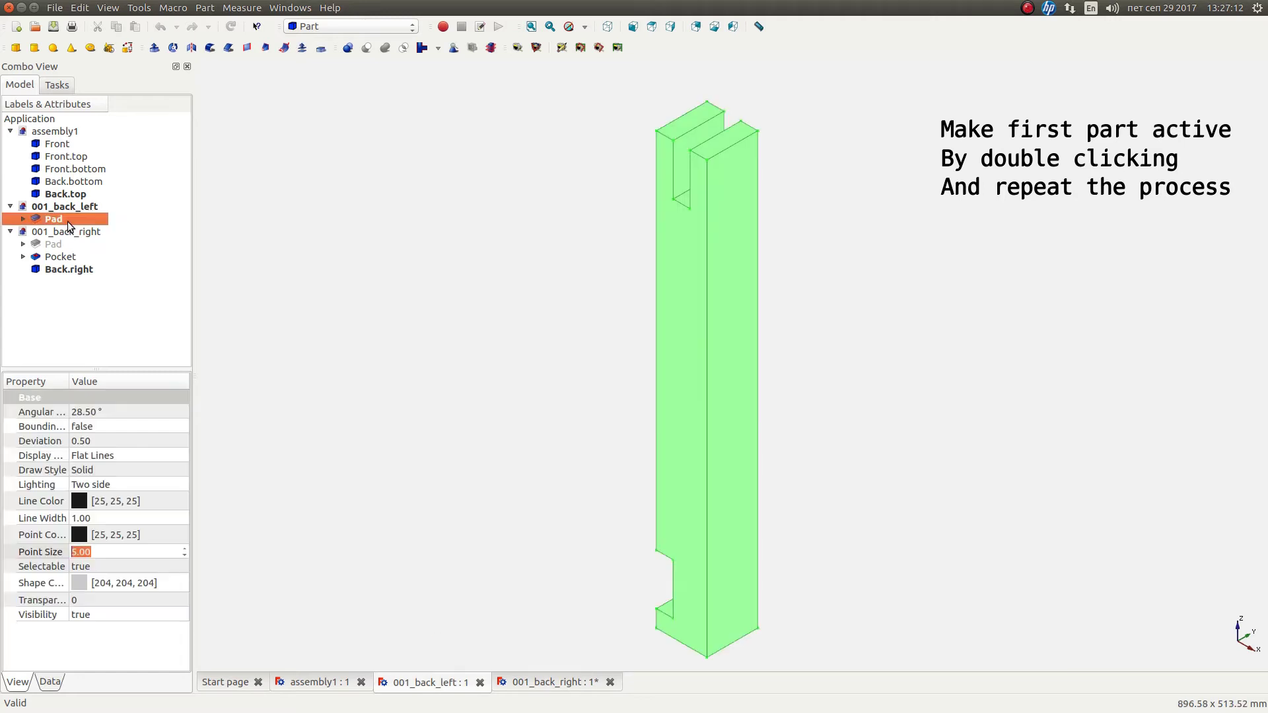
left_click(204, 8)
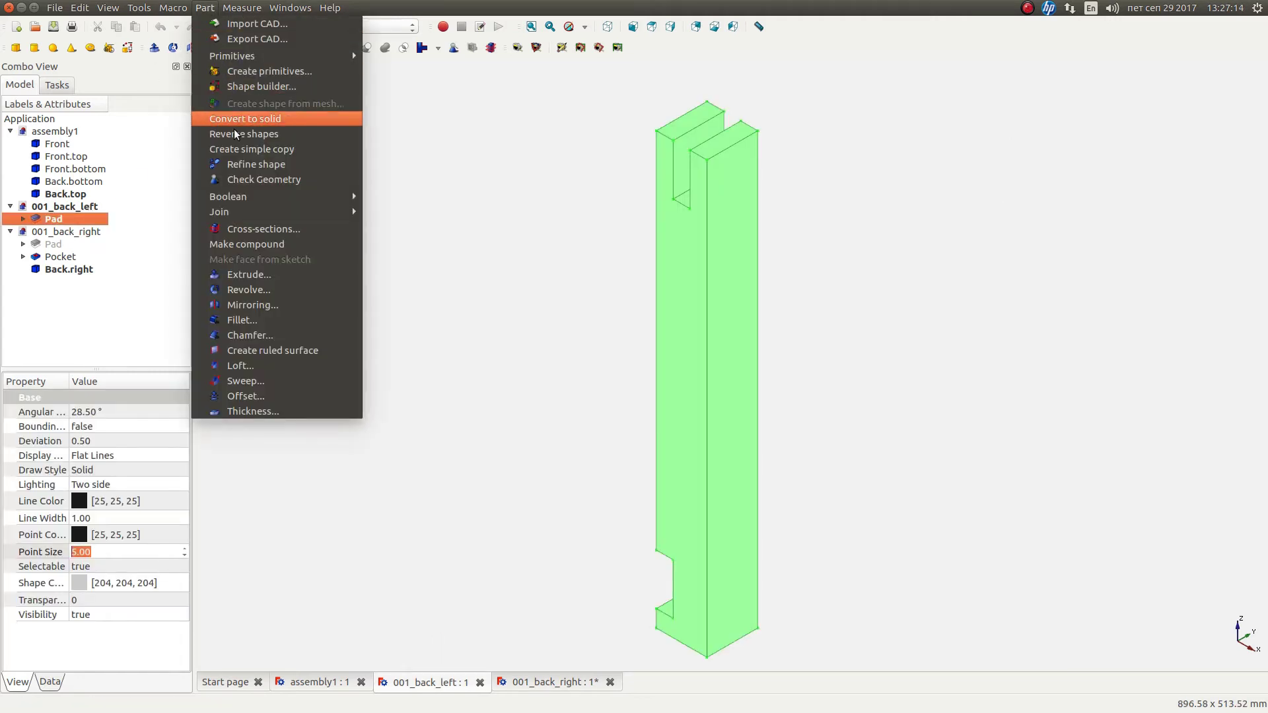
left_click(240, 148)
Rename the Pad001 copy to Back.left
left_click(73, 231)
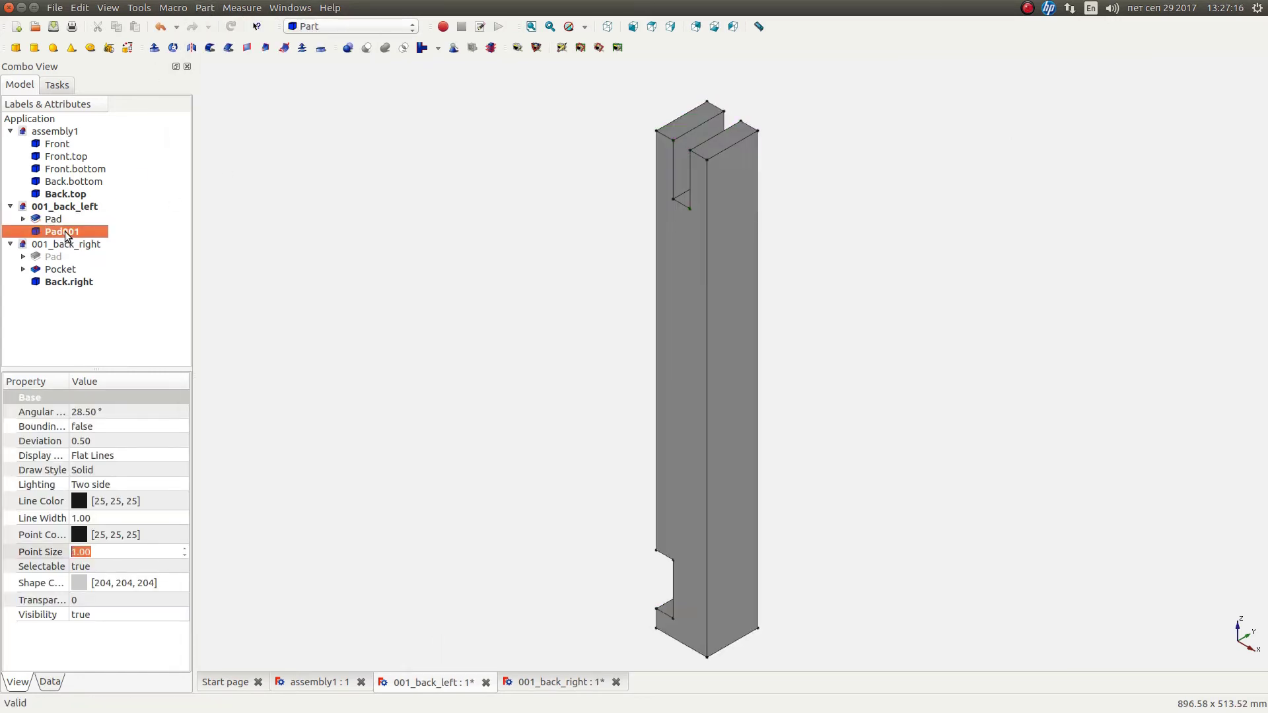
right_click(64, 231)
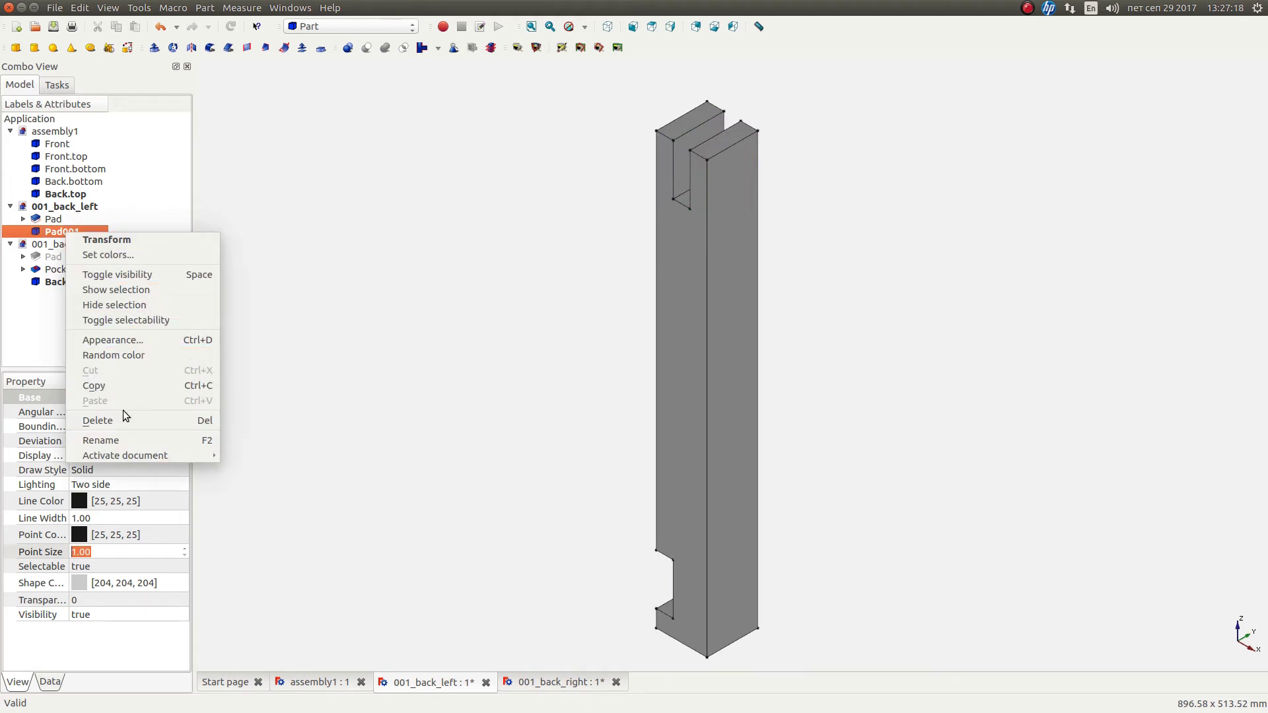
left_click(124, 438)
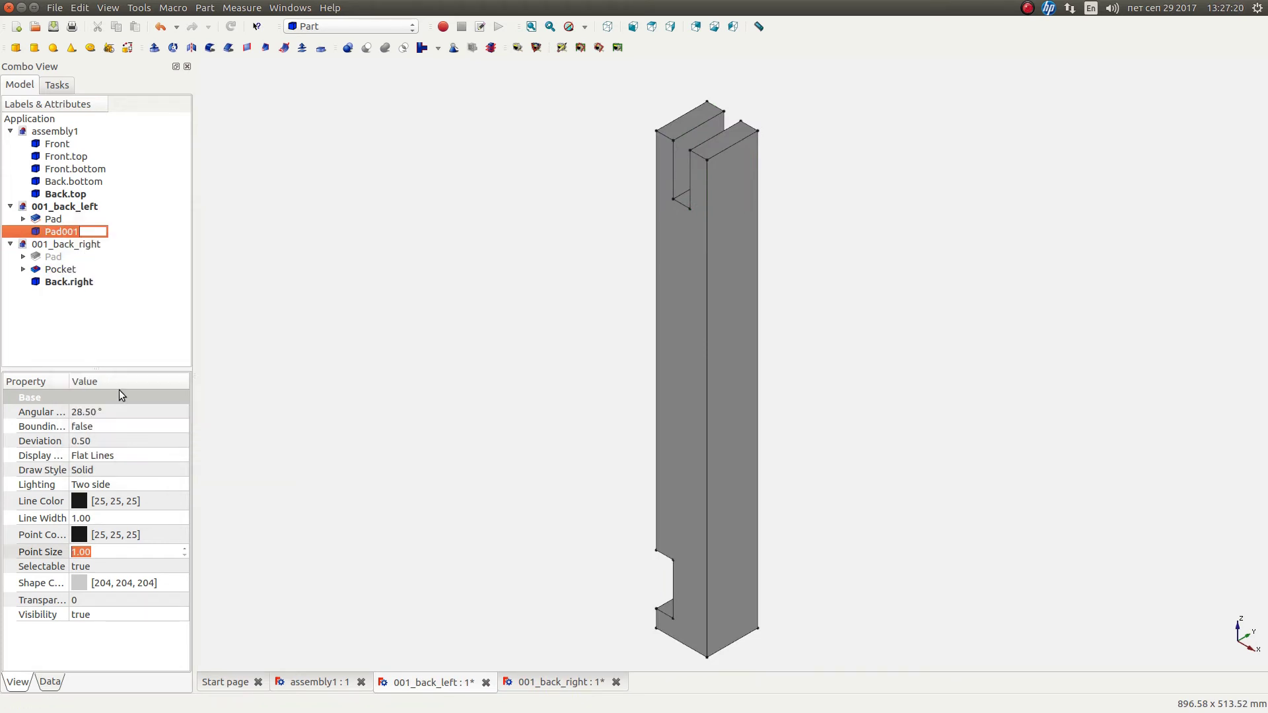
key("BackSpace")
type("Ba")
type("ck.")
type("left")
key("Return")
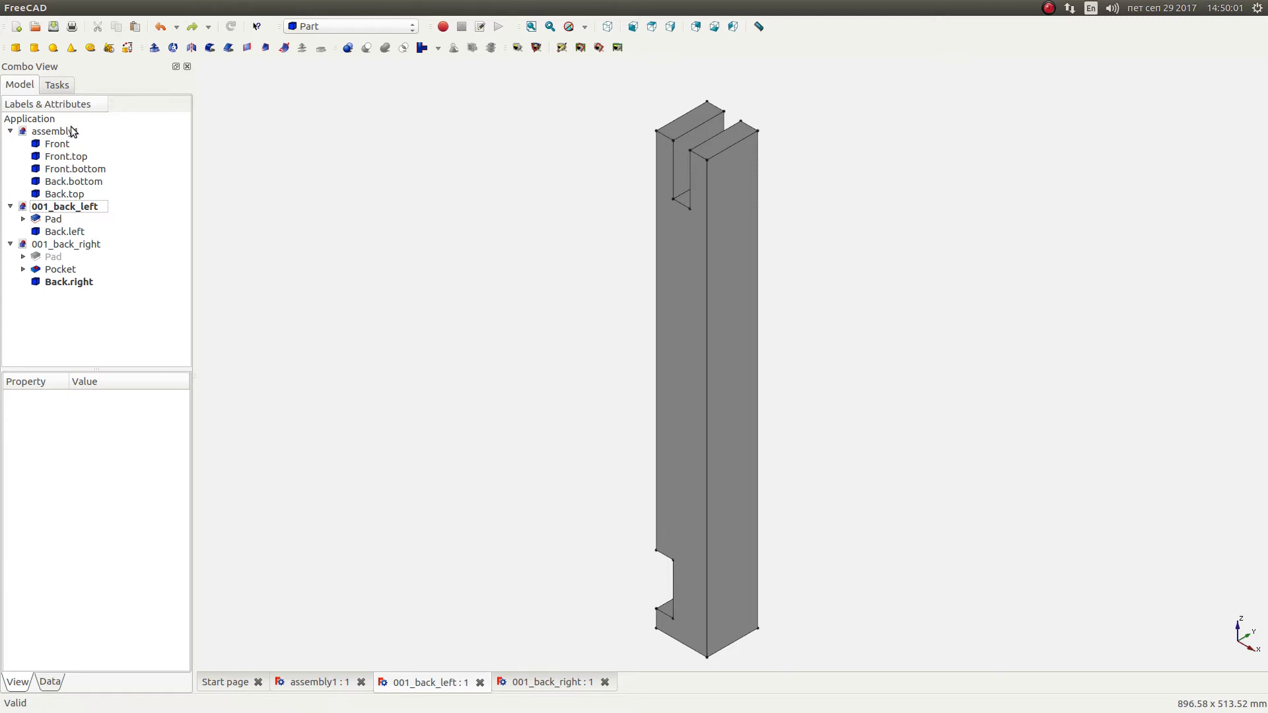
Copy Back.left and Back.right and paste them into the assembly1 document
double_click(73, 130)
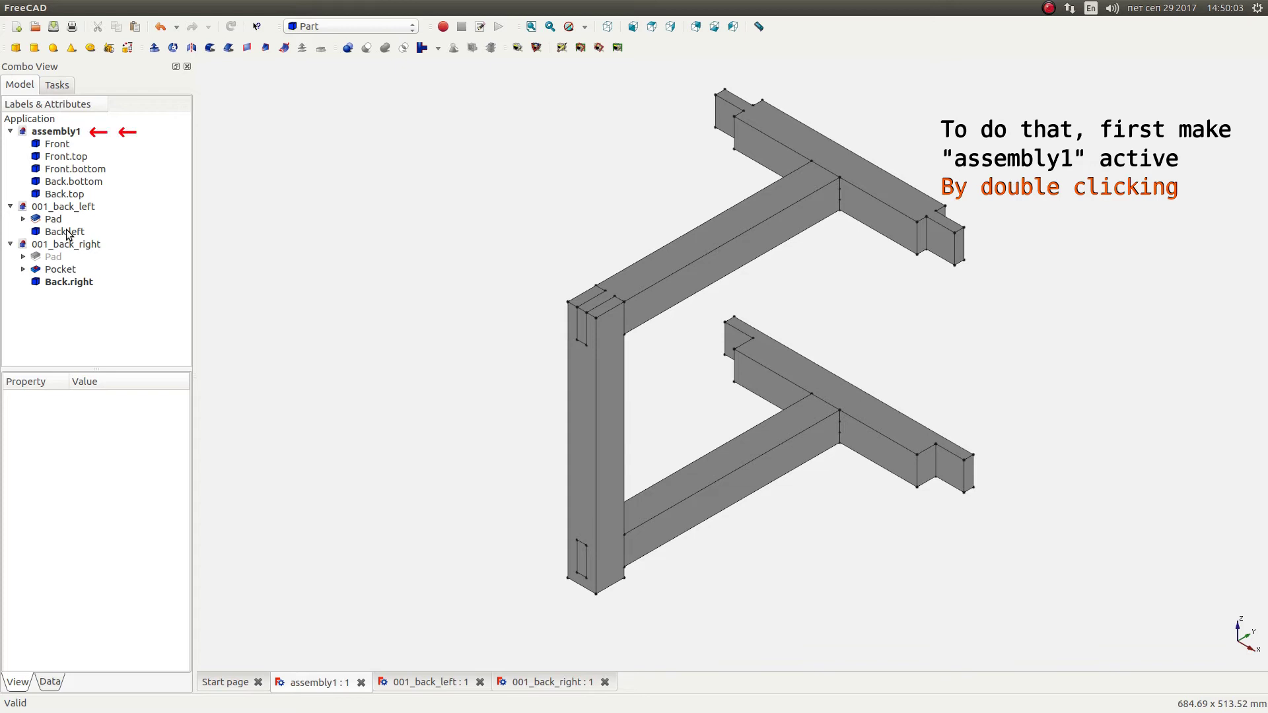
left_click(66, 231)
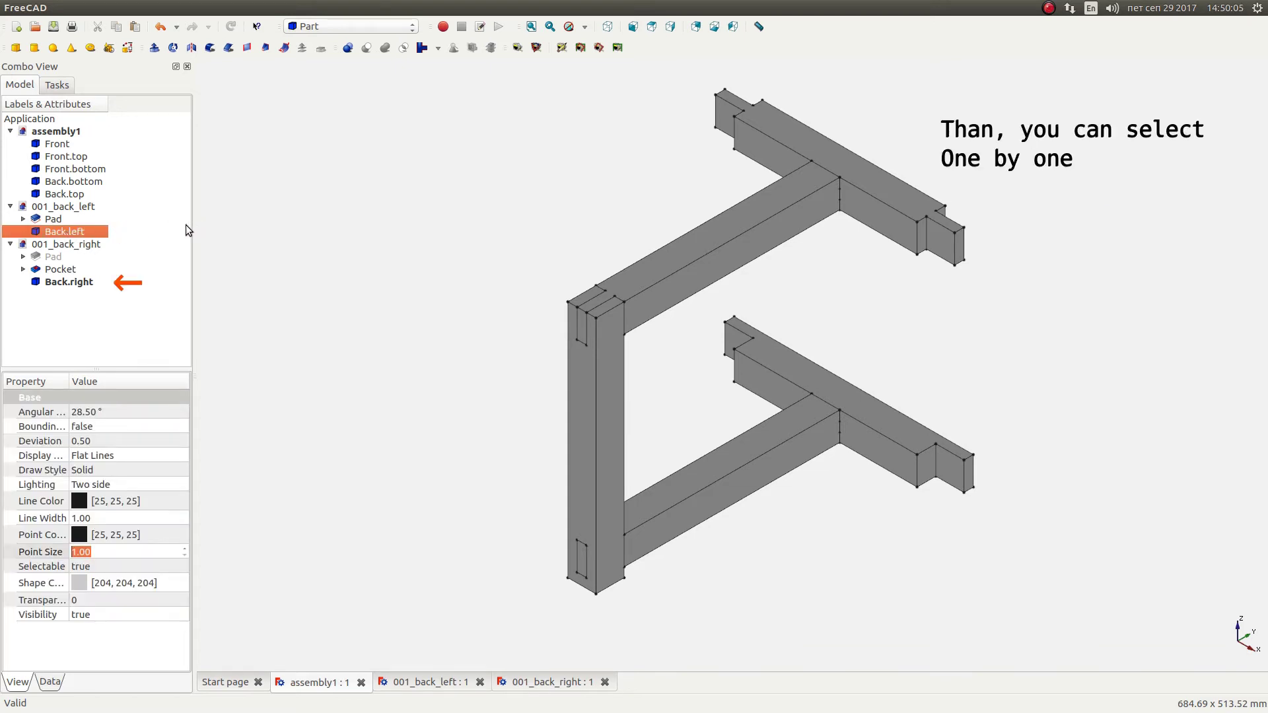
left_click(67, 282, "ctrl")
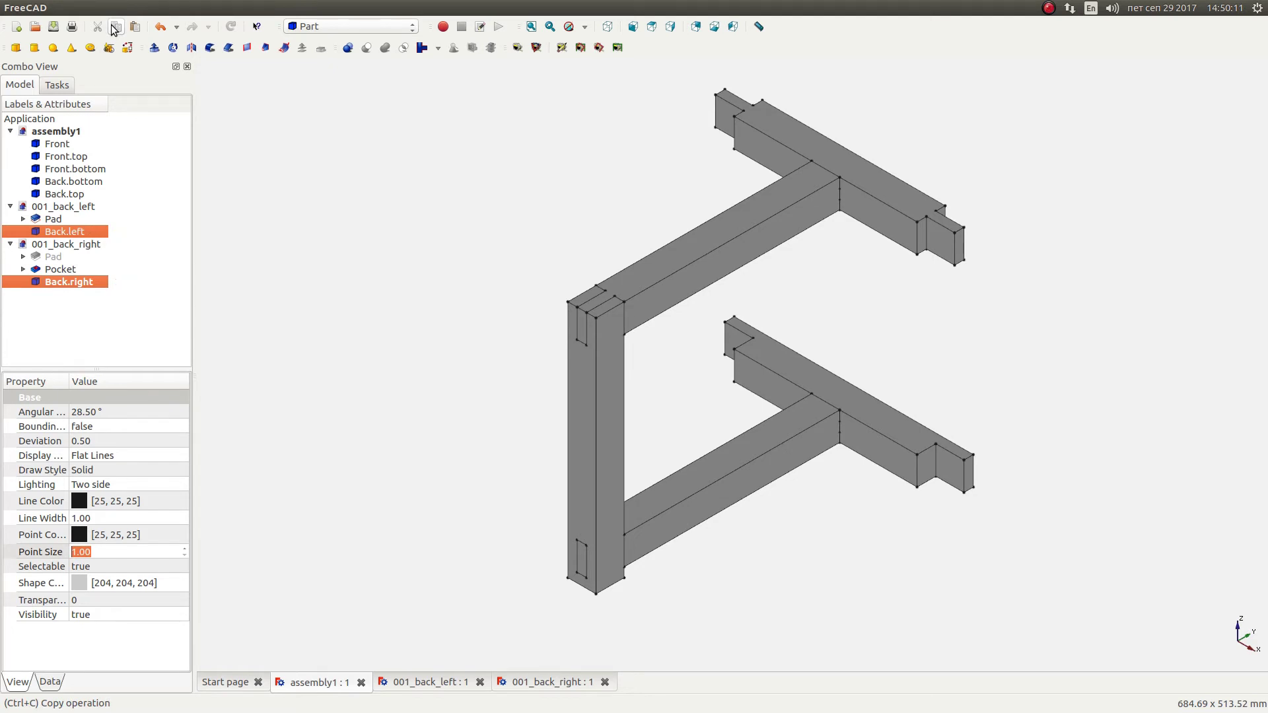
left_click(114, 29)
left_click(127, 30)
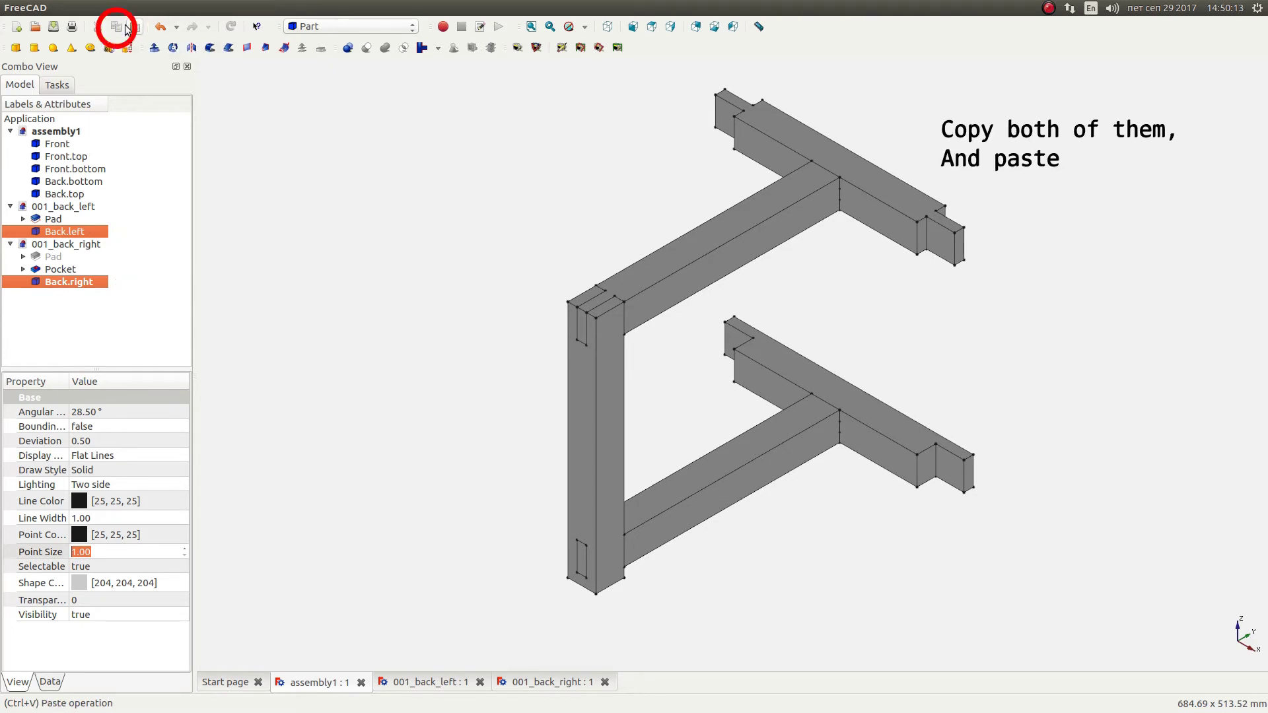
left_click(116, 28)
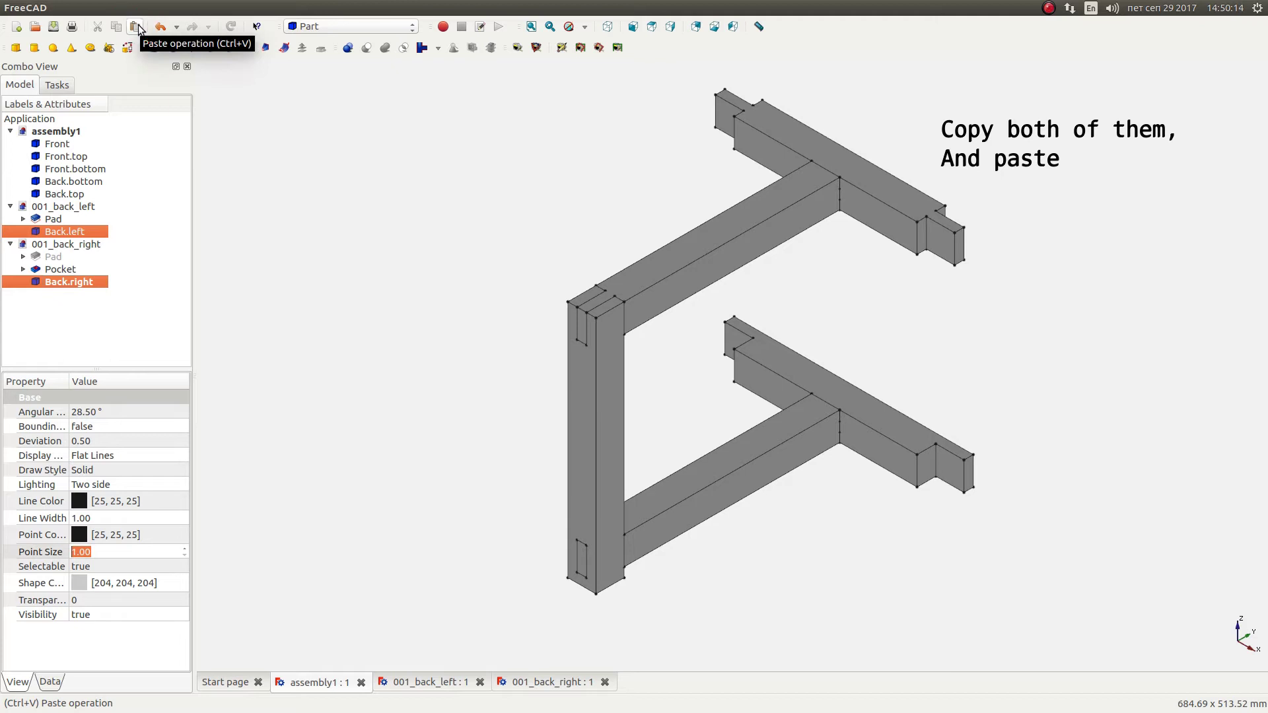
left_click(137, 28)
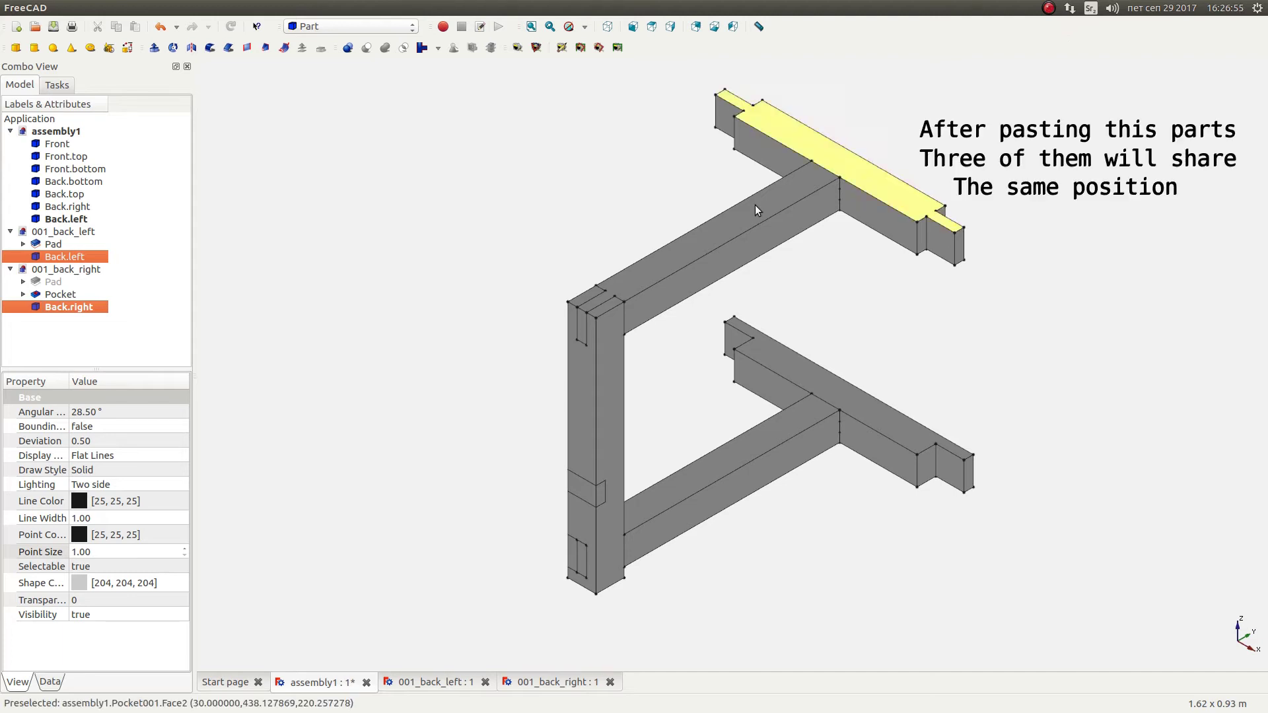
left_click(80, 217)
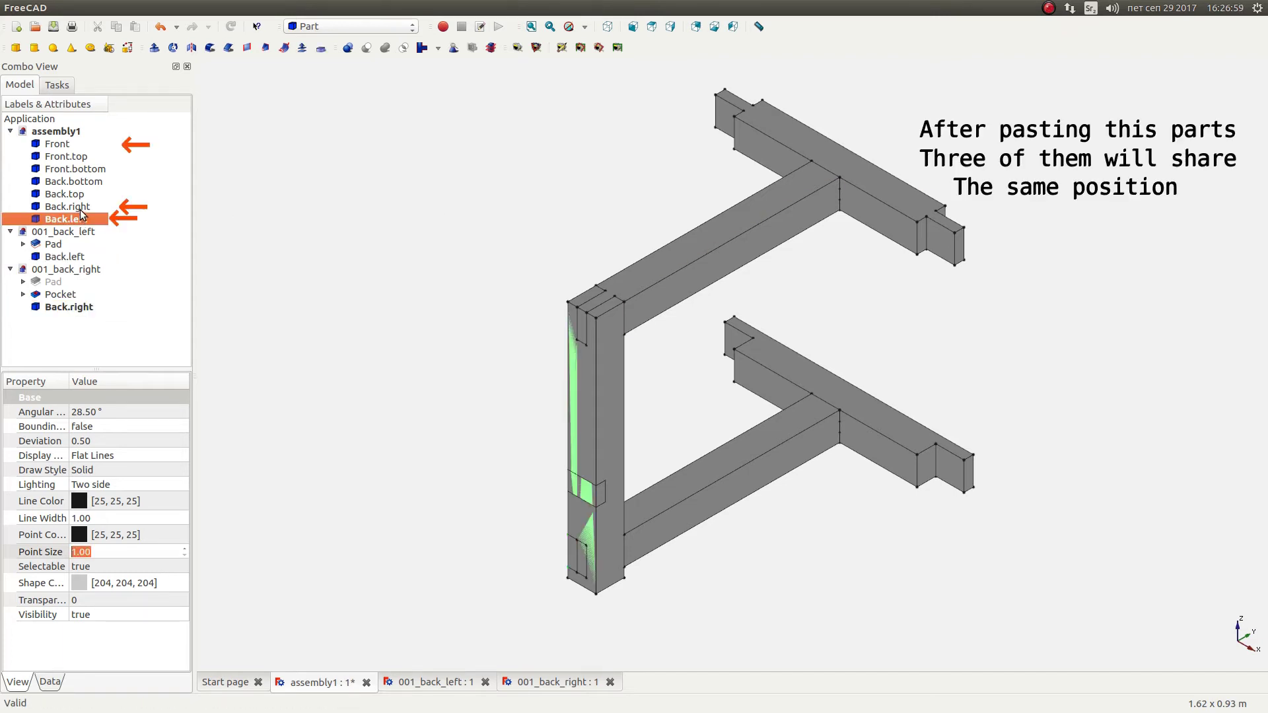
left_click(81, 208, "ctrl")
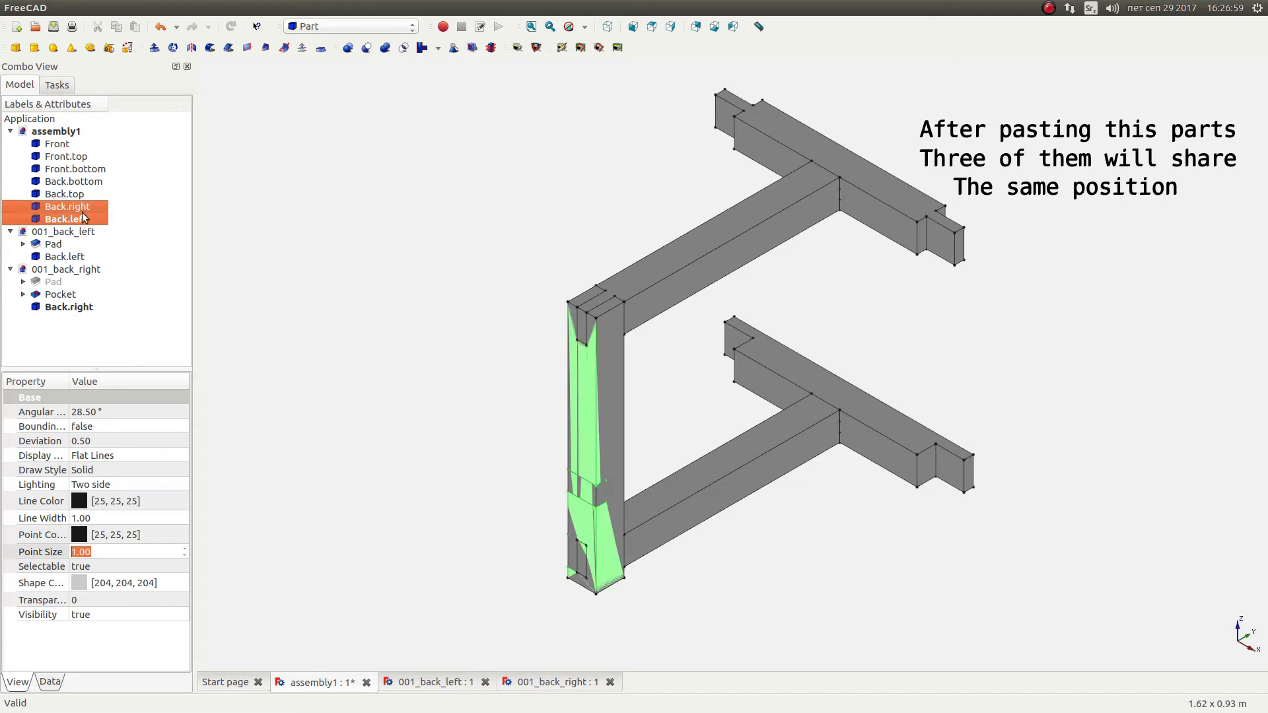
left_click(64, 145, "ctrl")
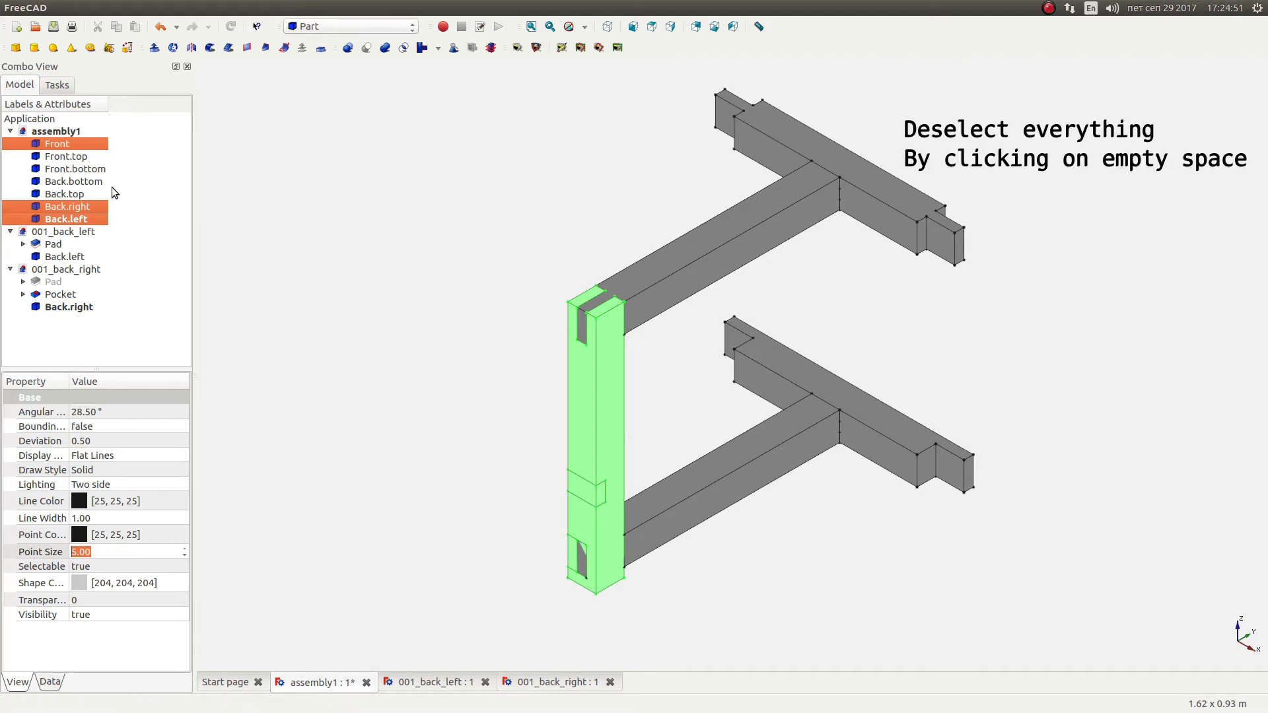
left_click(417, 233)
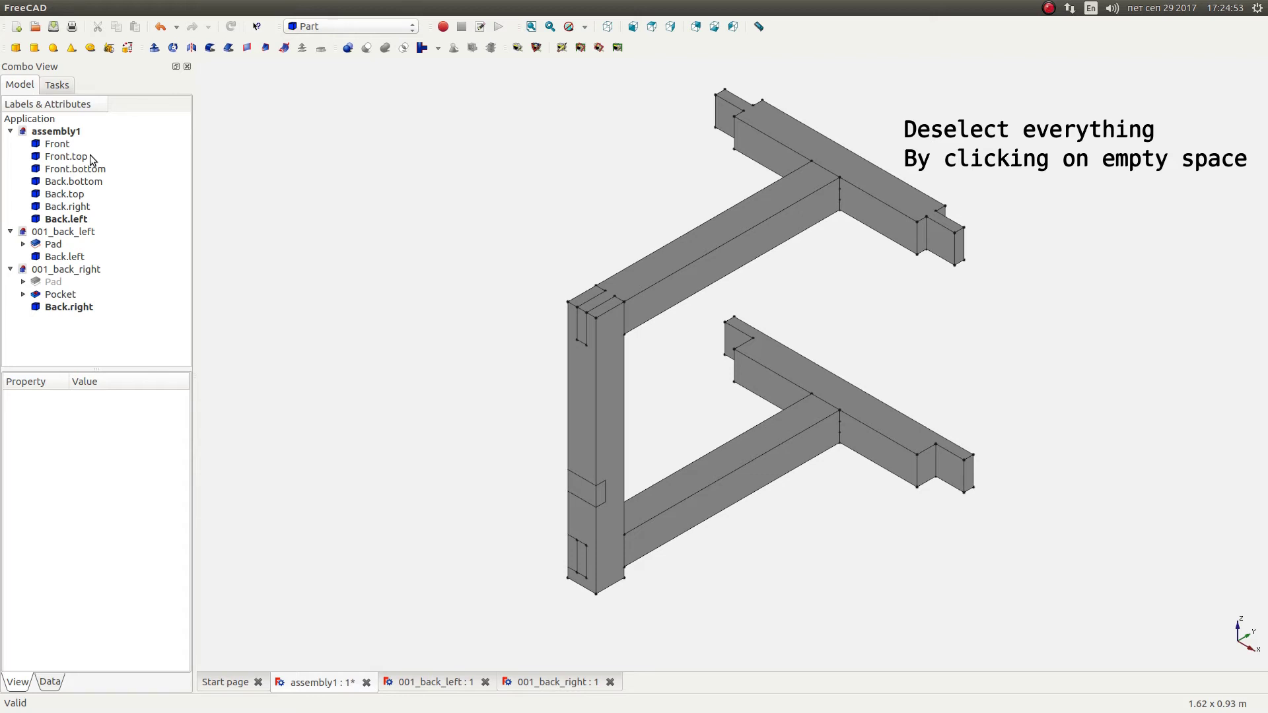
Toggle visibility off for Front and the pasted Back.right, then clear the selection
left_click(70, 145)
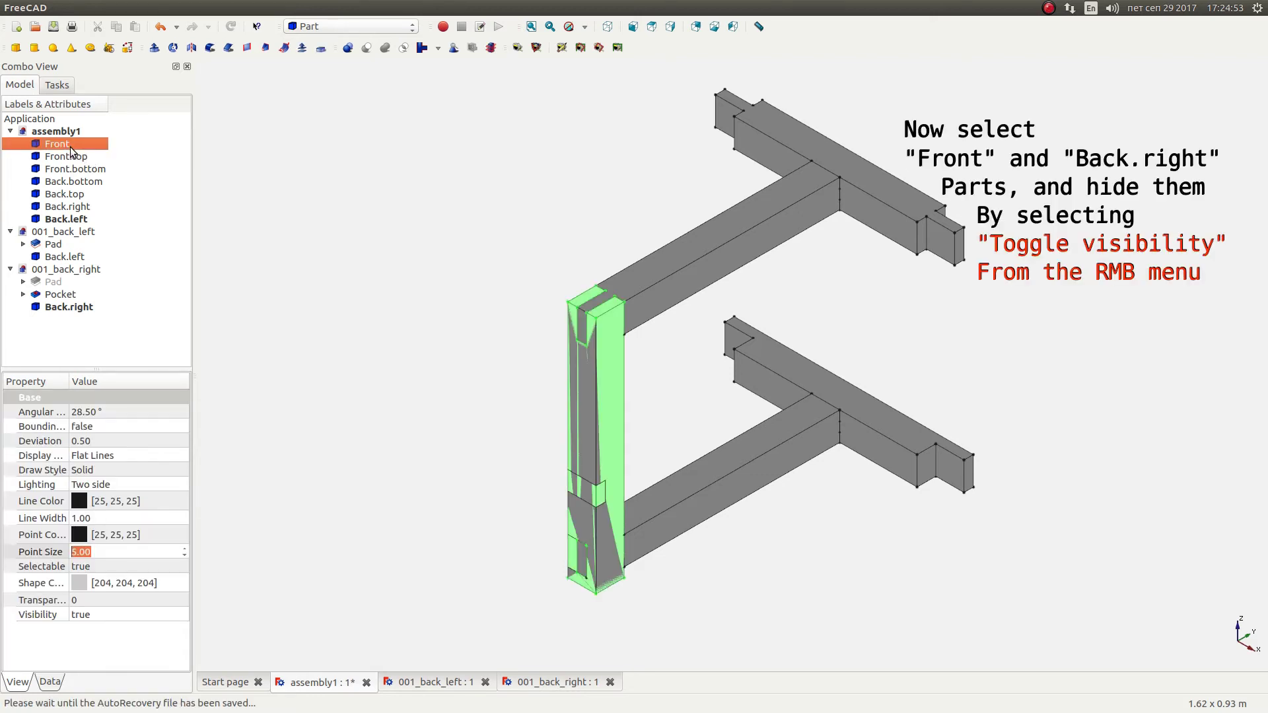
left_click(79, 206, "ctrl")
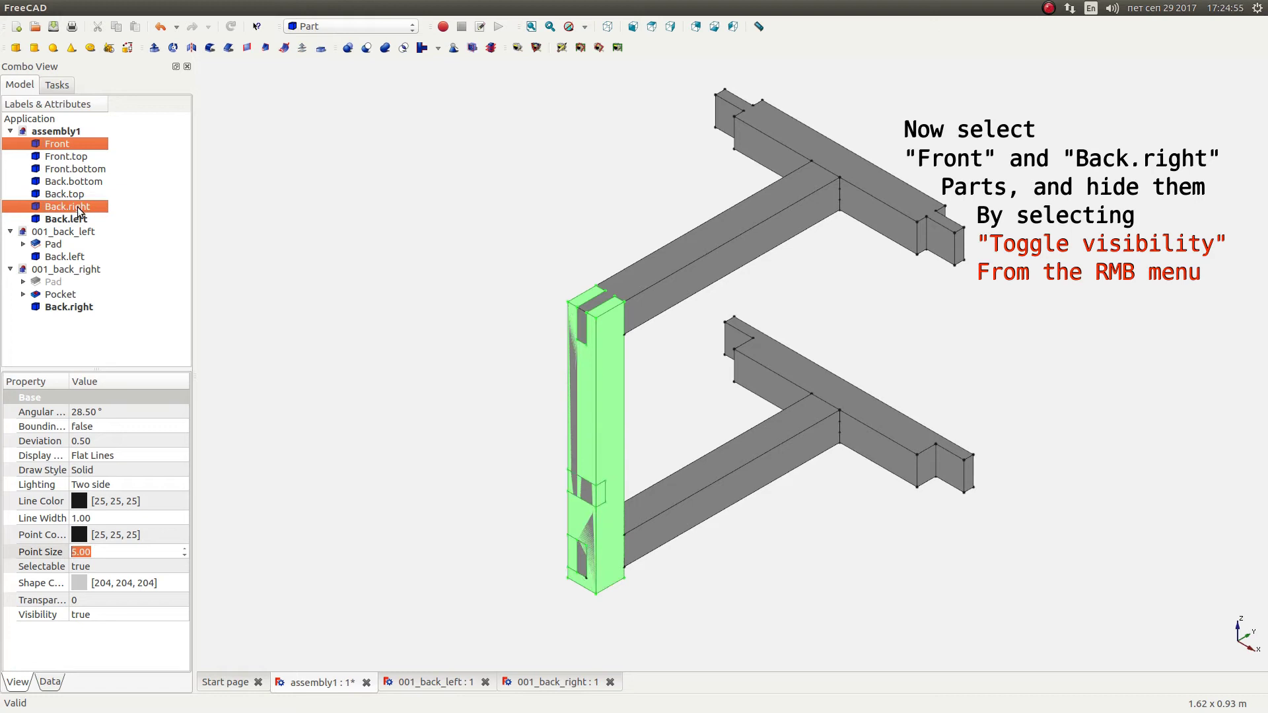
right_click(79, 210)
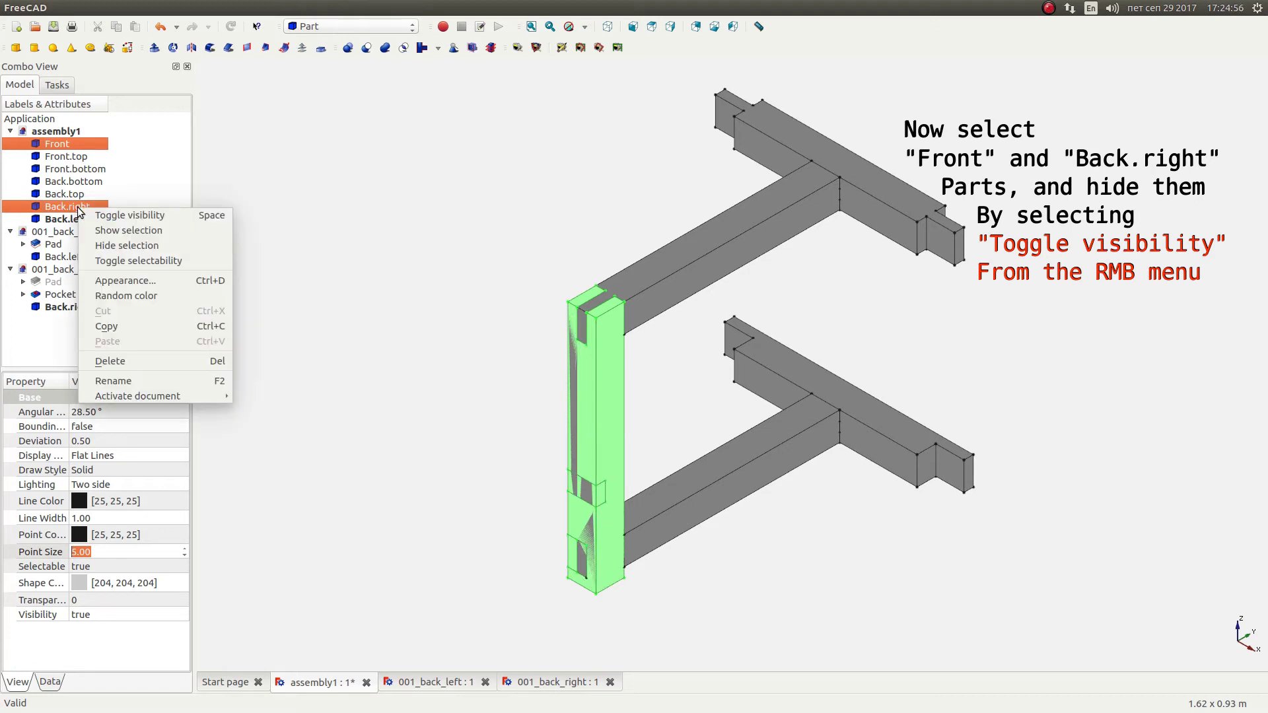
left_click(121, 218)
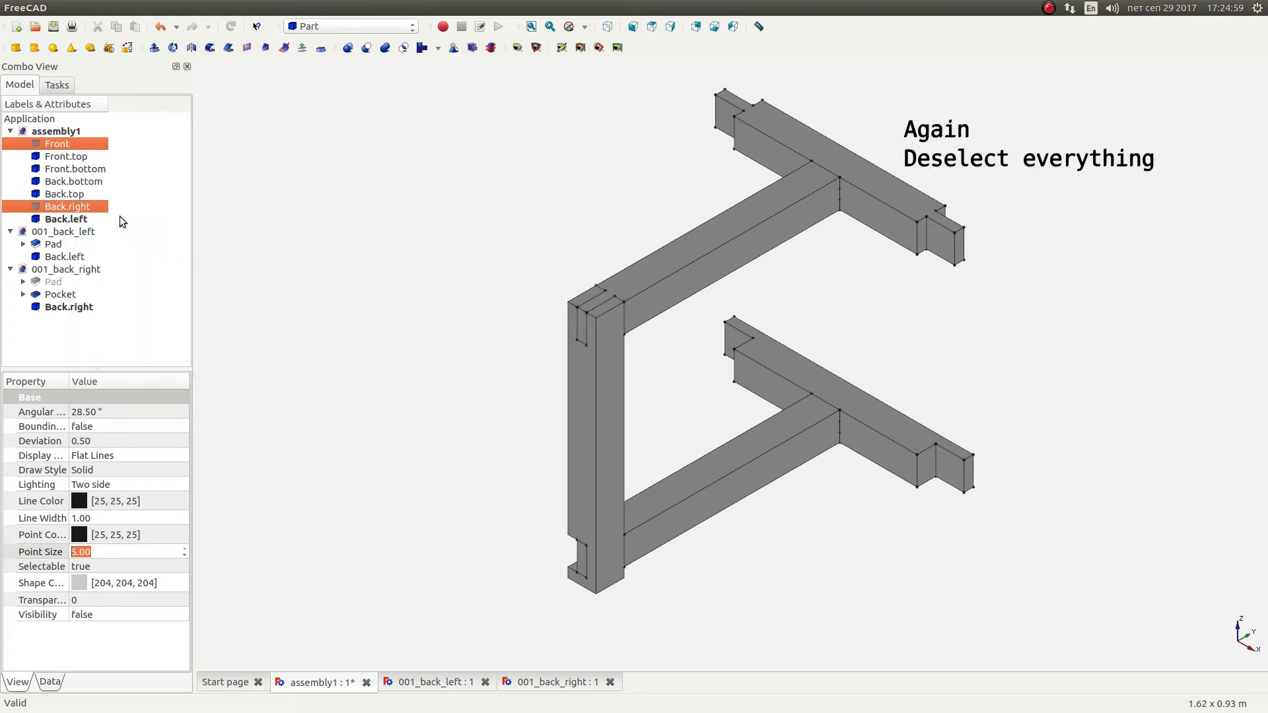
left_click(248, 220)
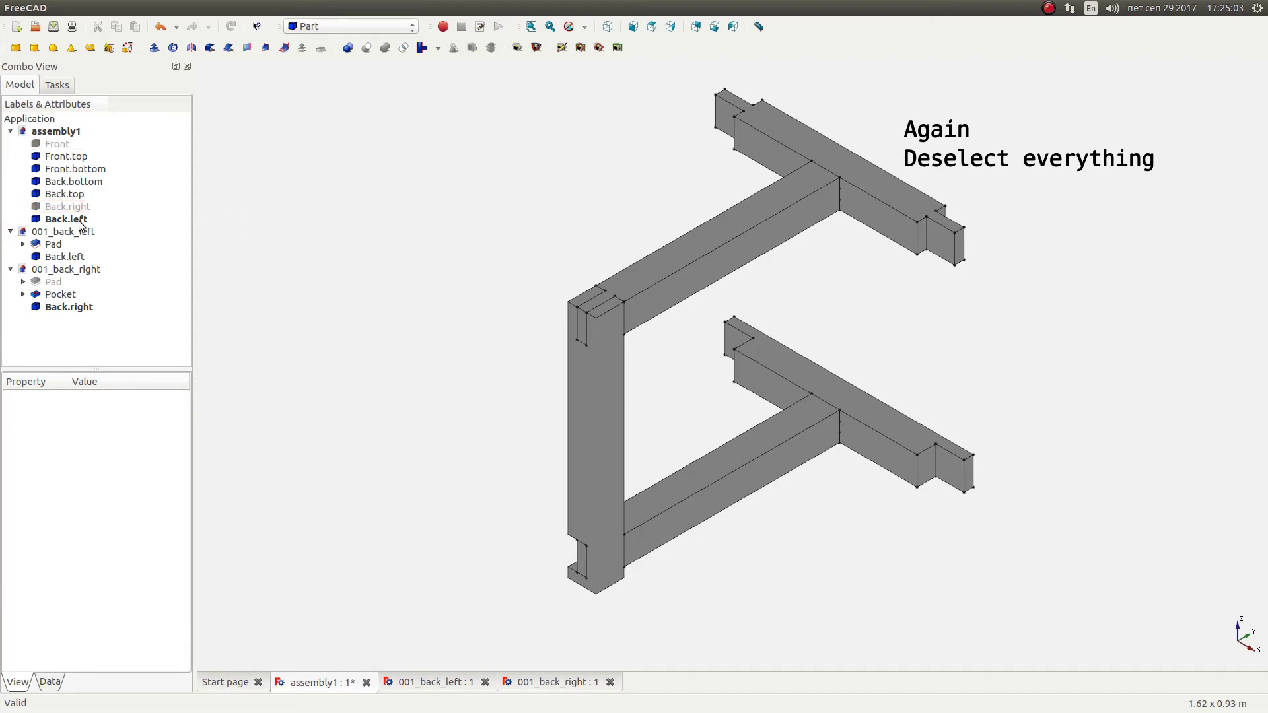
Select the pasted Back.left leg and activate the Draft workbench
left_click(78, 220)
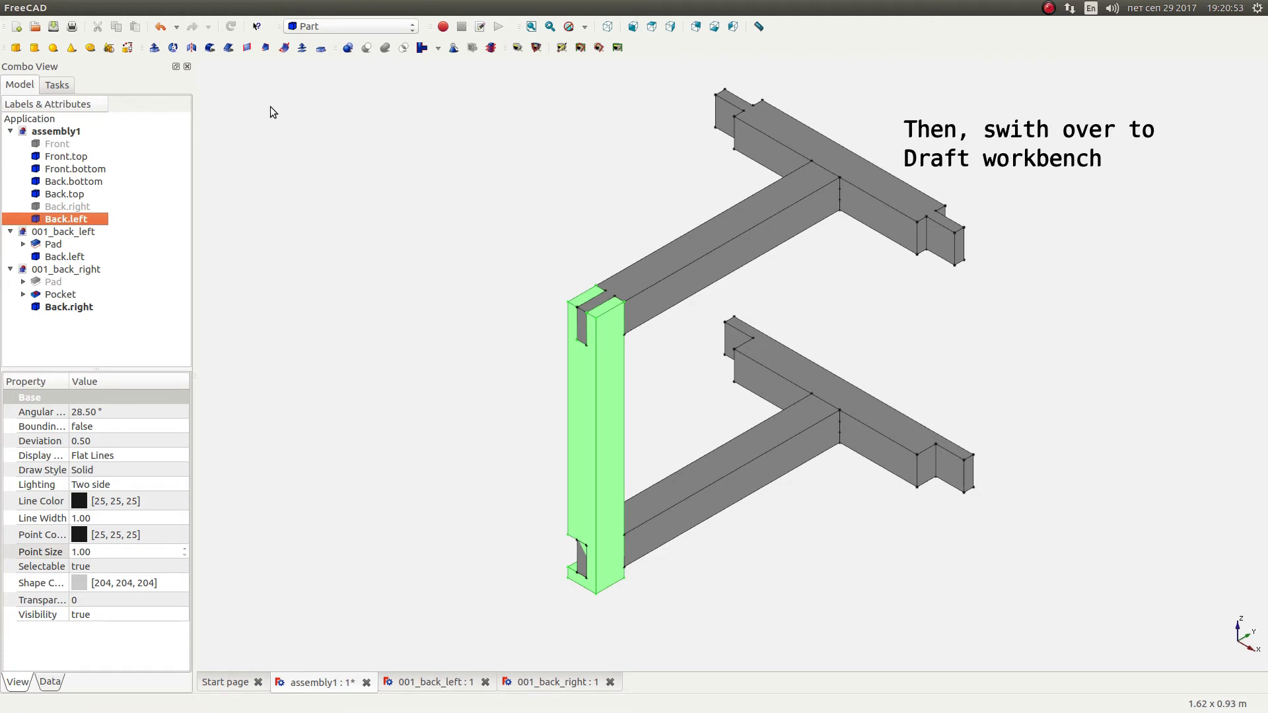
left_click(348, 28)
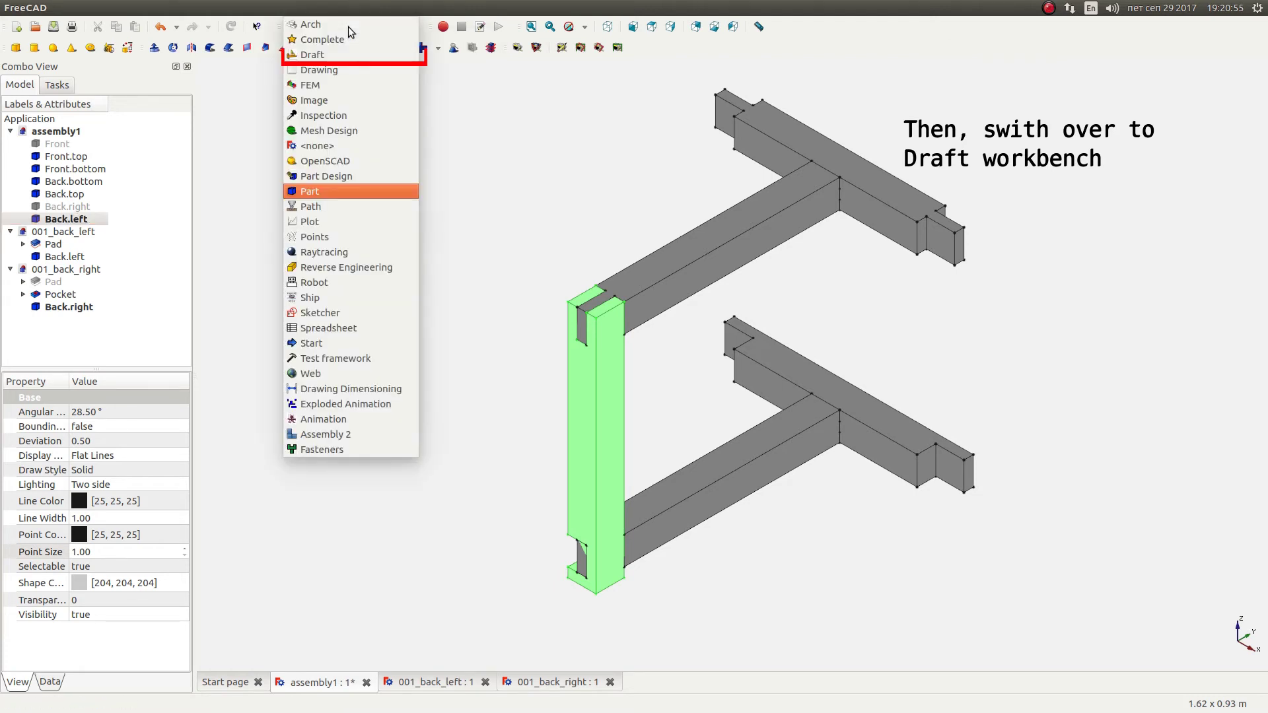
left_click(347, 55)
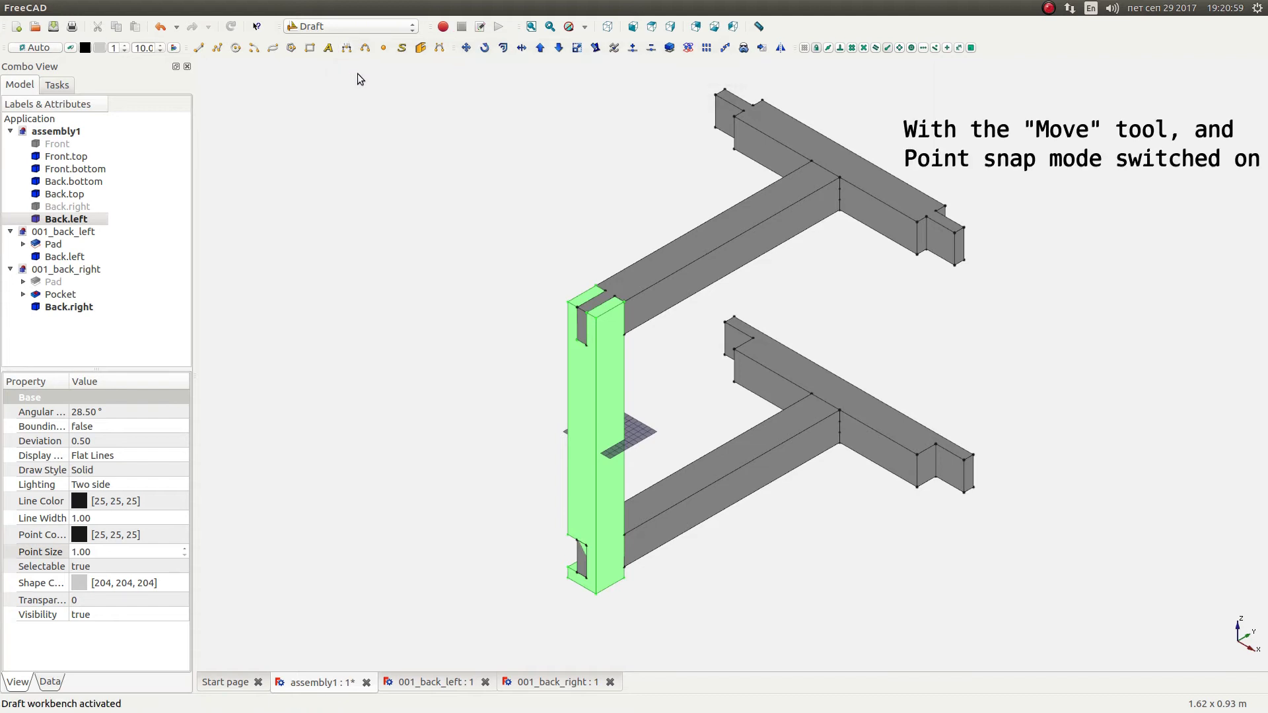
Draft-move Back.left from its top corner to the matching corner on the back beam
left_click(469, 51)
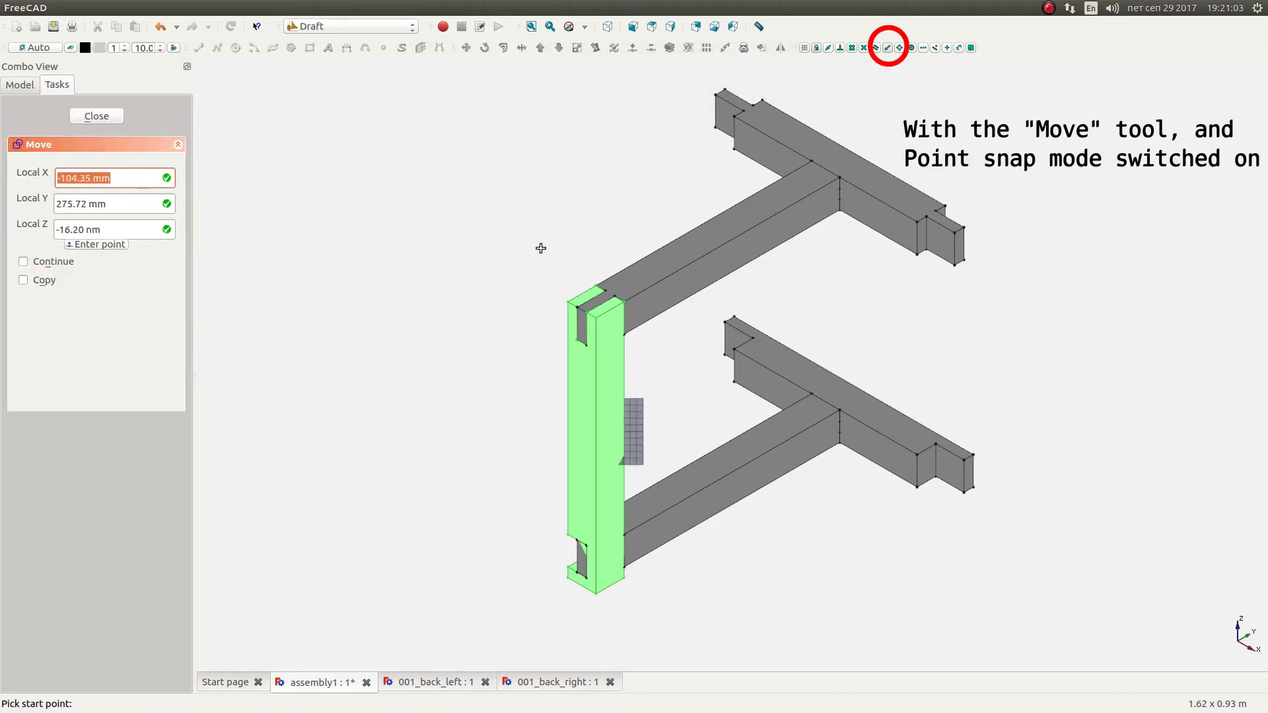
left_click(625, 302)
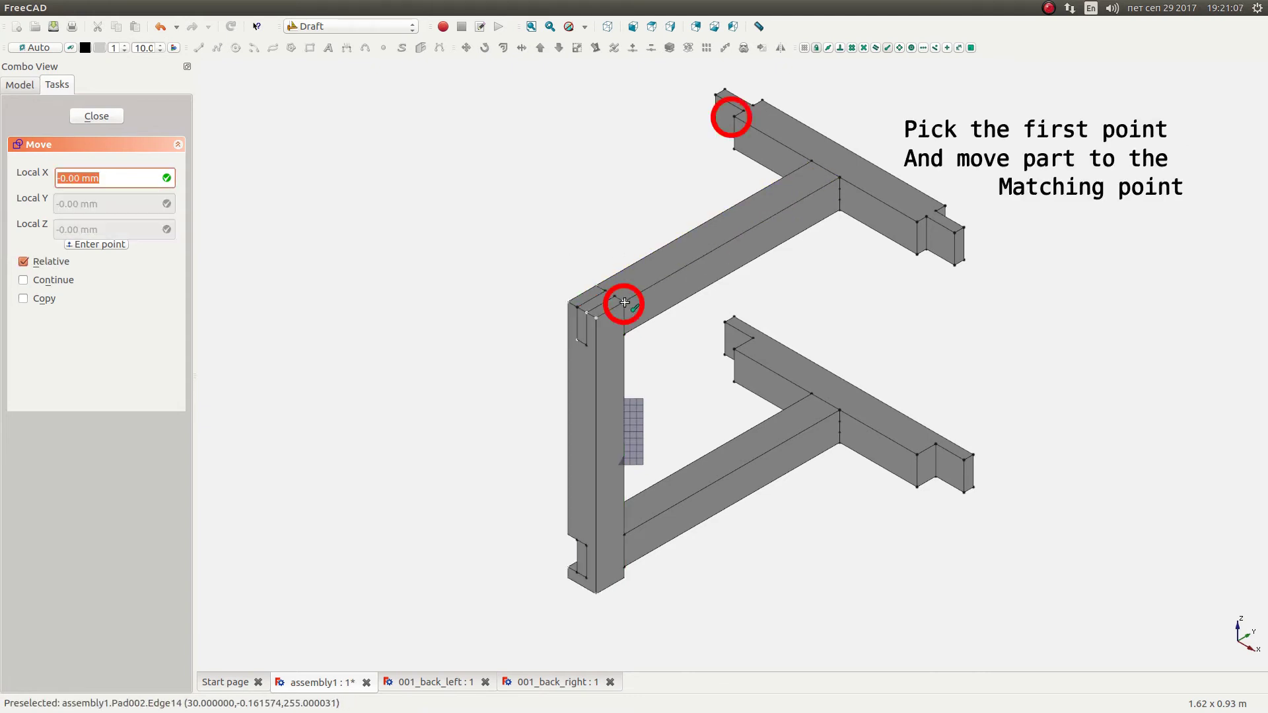
left_click(735, 121)
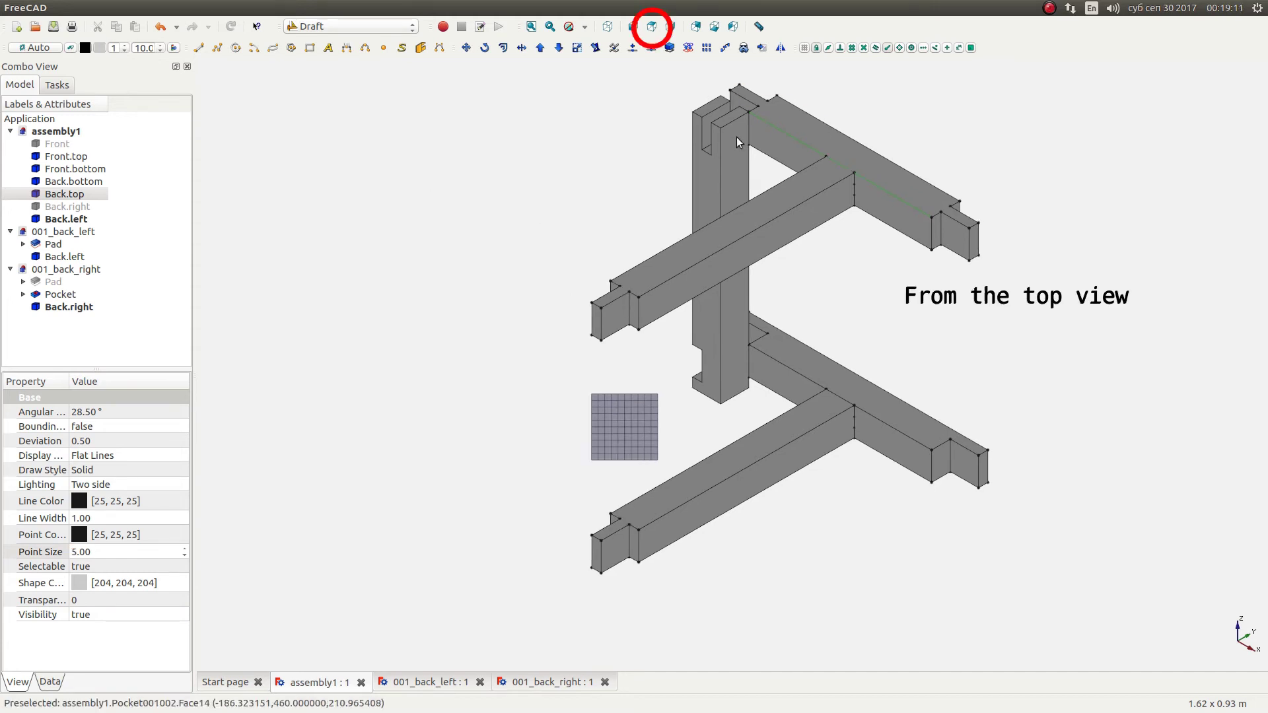
Switch to Top view, zoom in on the back-left corner, and select Back.left
left_click(652, 28)
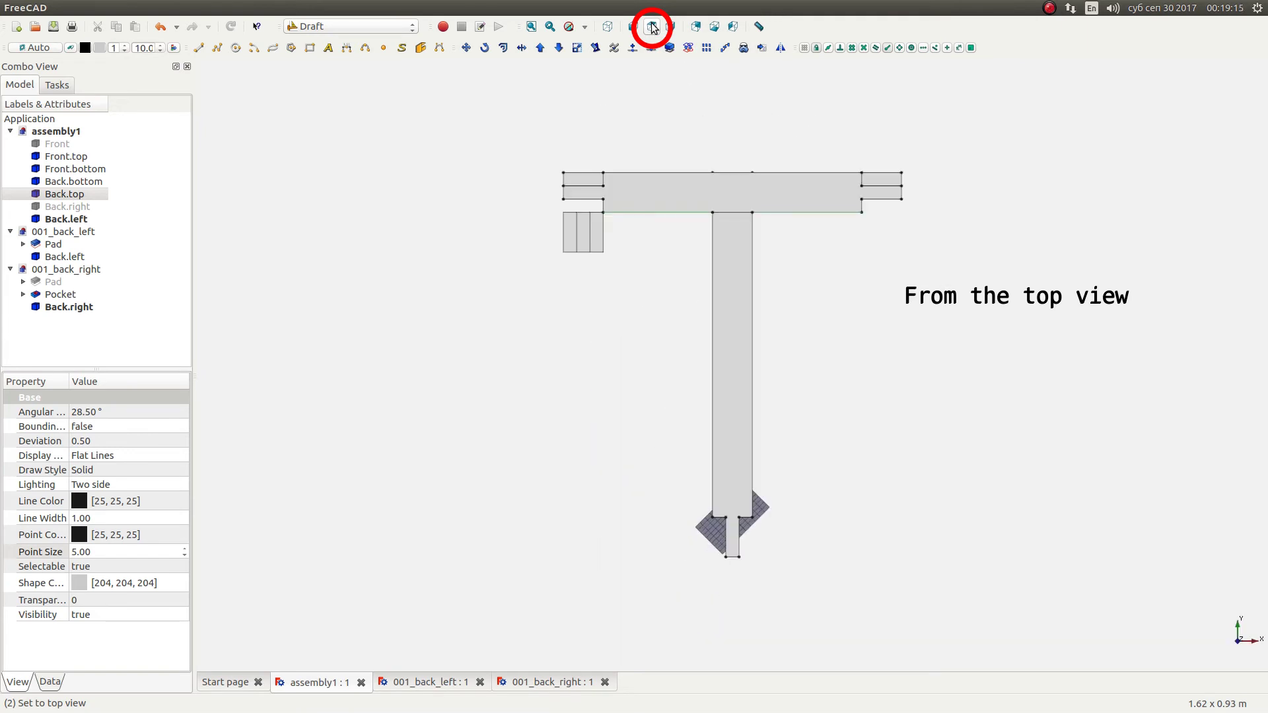
scroll(543, 174, "up", 5)
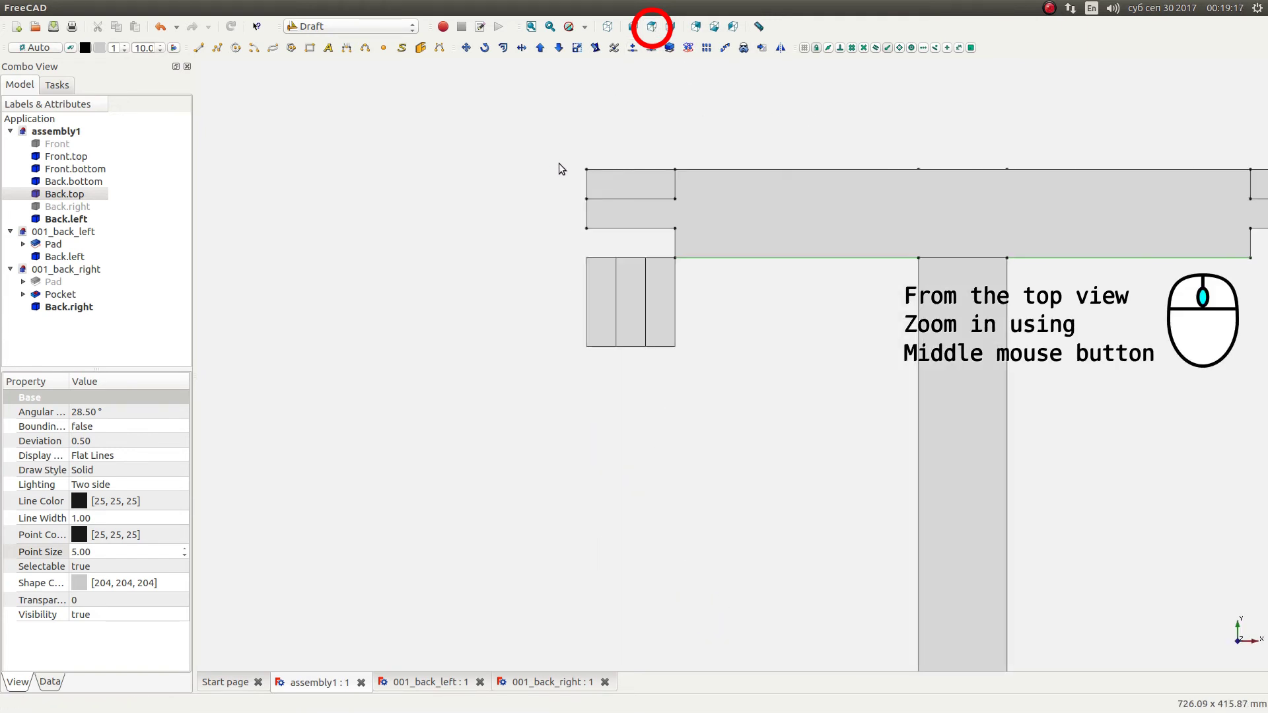
scroll(559, 165, "up", 2)
scroll(590, 163, "up", 3)
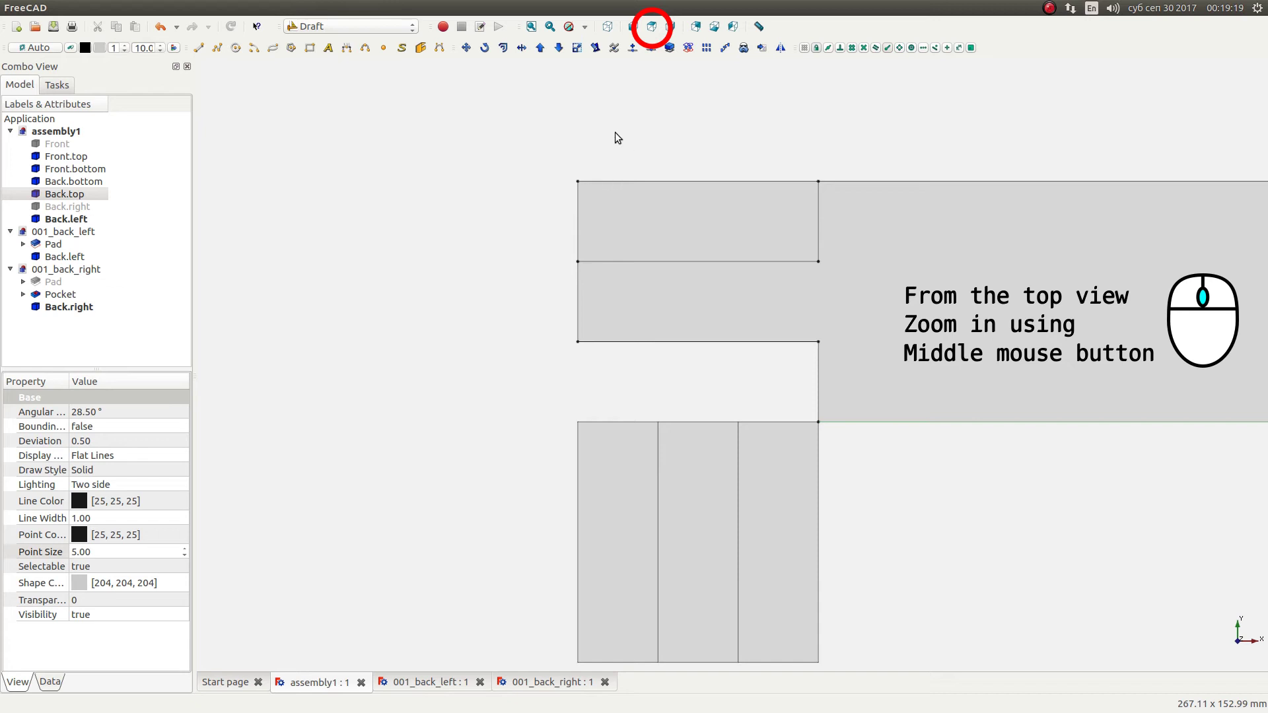
left_click(67, 219)
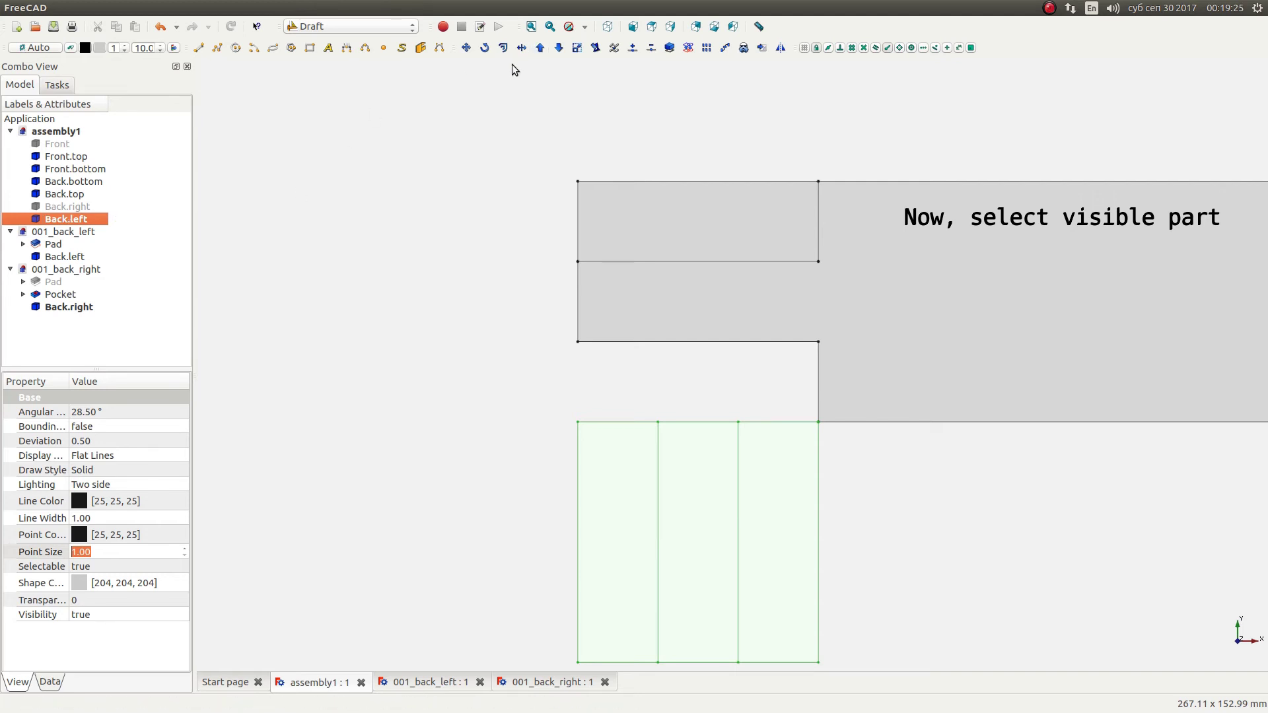
Draft-rotate Back.left about its inner corner from a 180° base angle to align with the rail
left_click(484, 48)
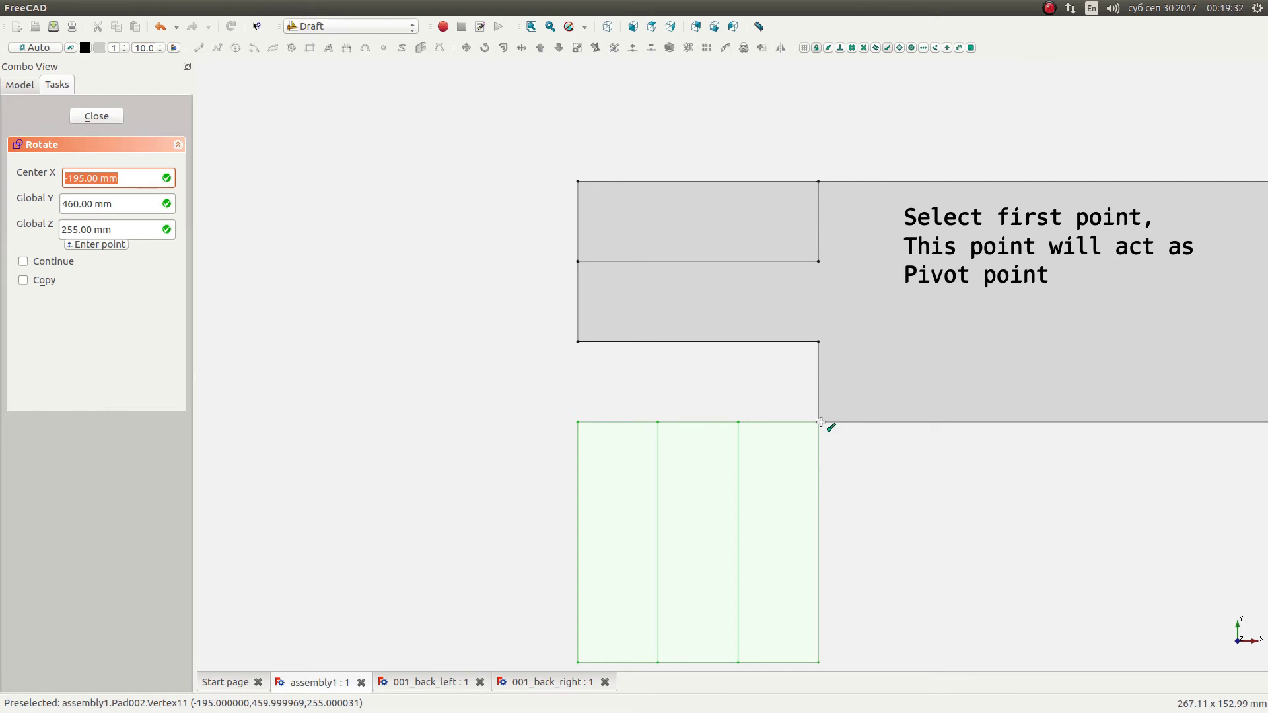
left_click(819, 422)
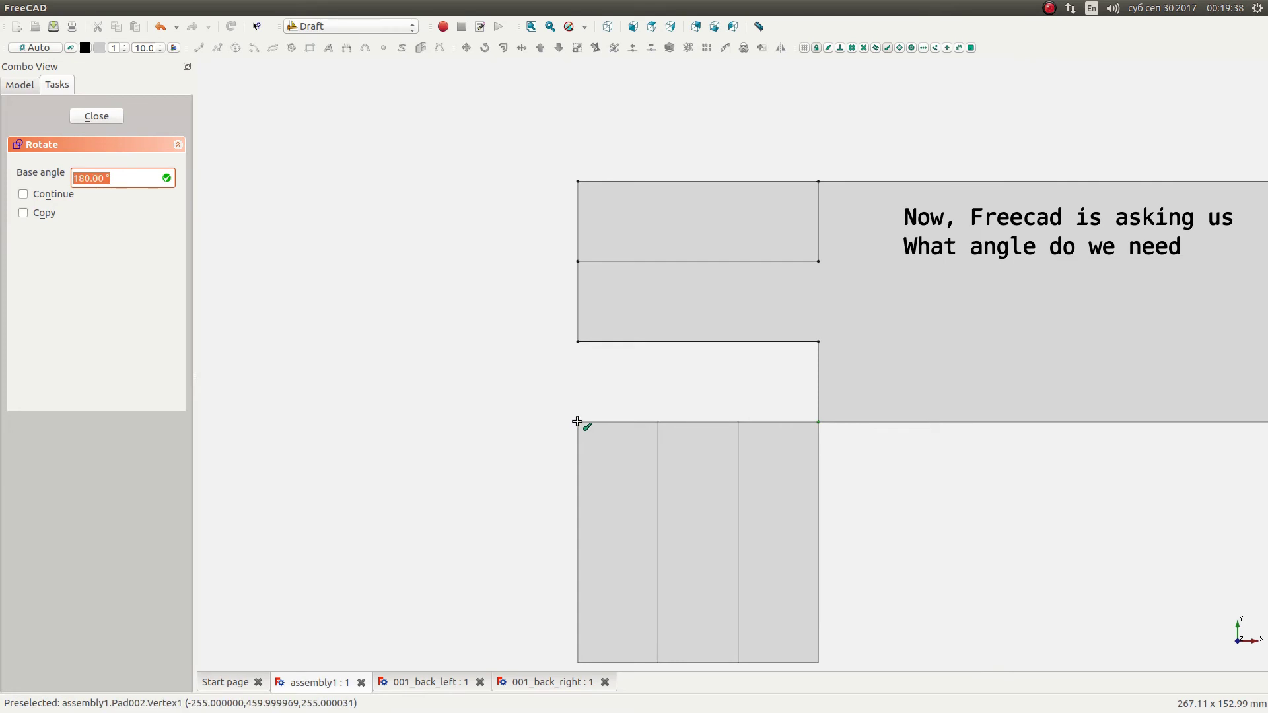
left_click(578, 422)
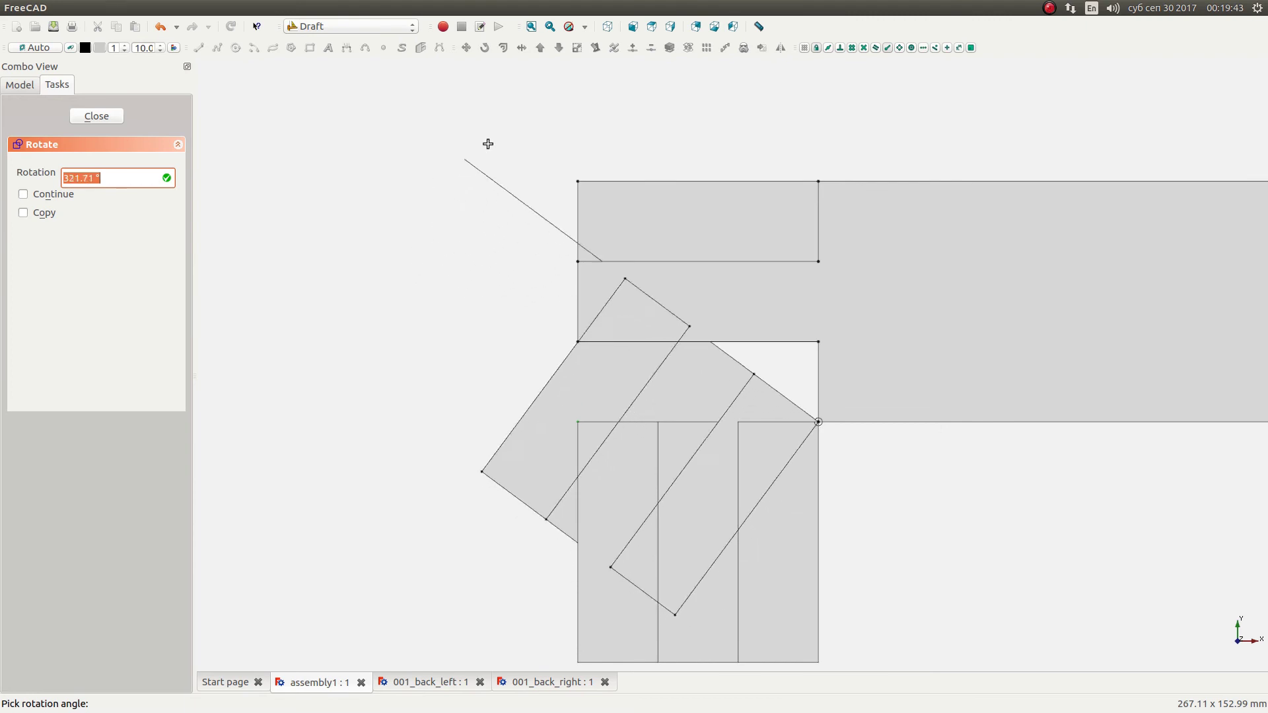
left_click(816, 181)
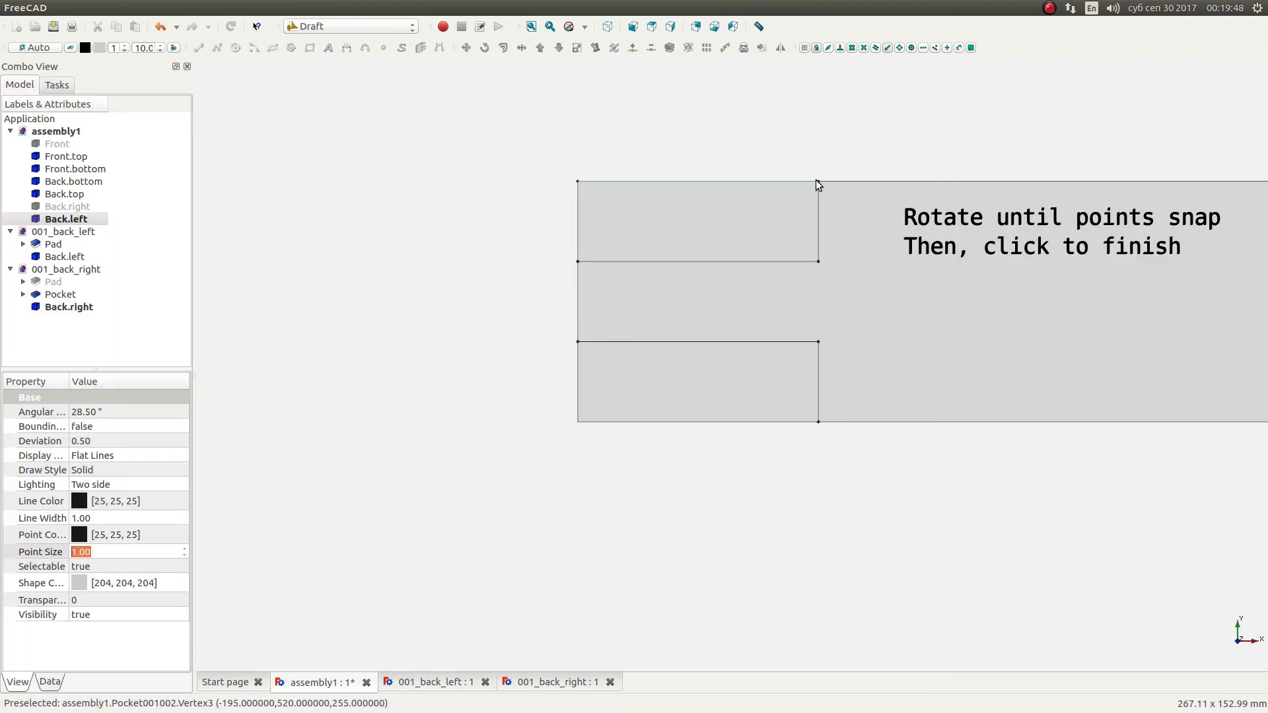
left_click(816, 180)
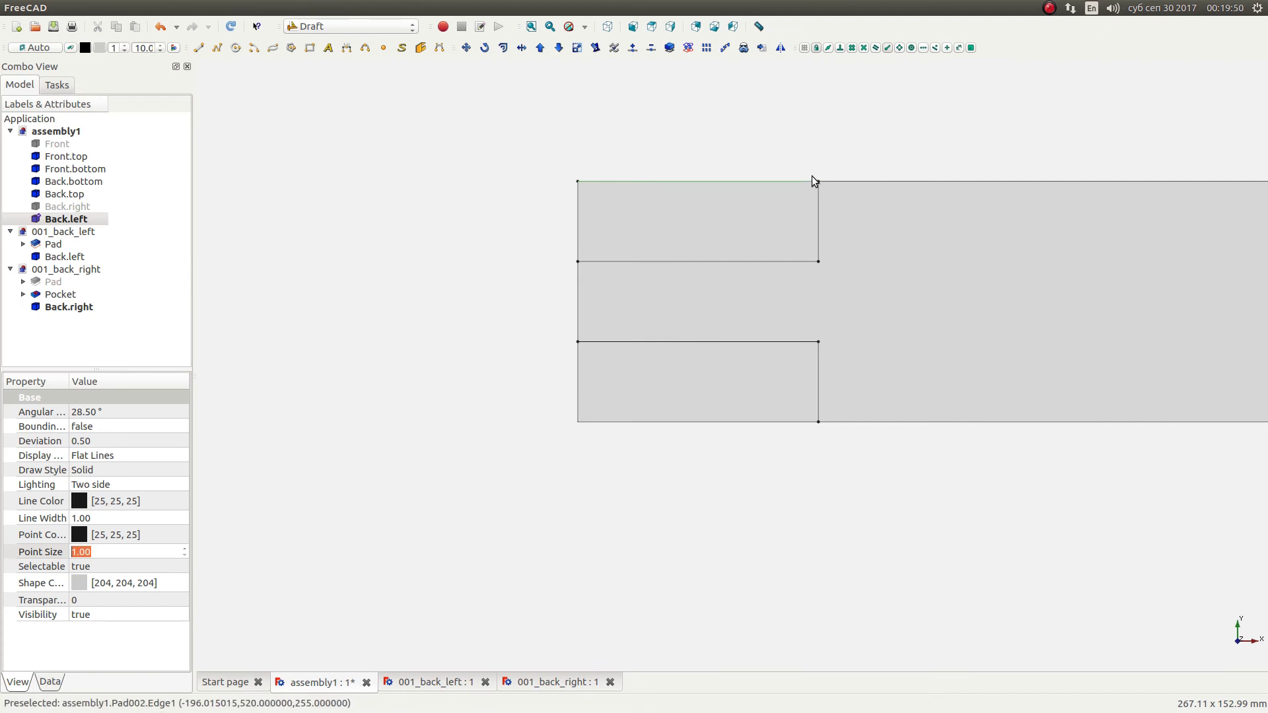
Fit the whole frame in axonometric view, unhide the Back.right leg, and reselect it
left_click(613, 27)
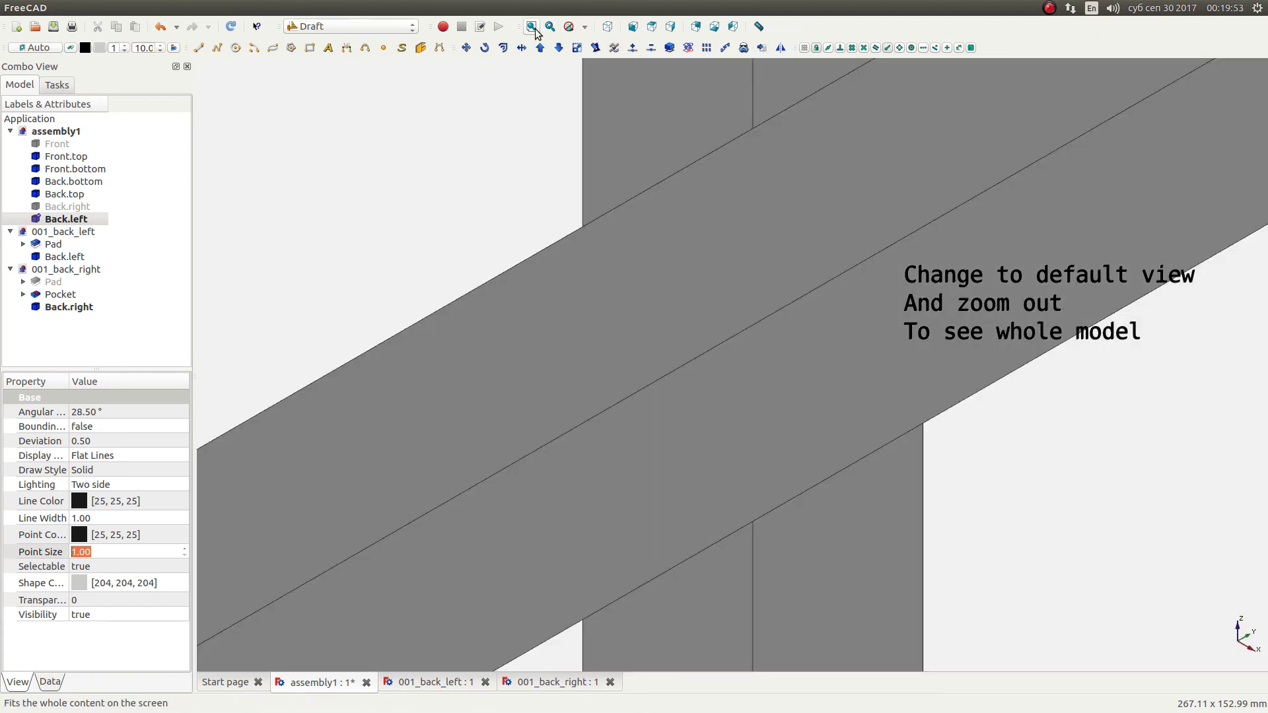
left_click(532, 28)
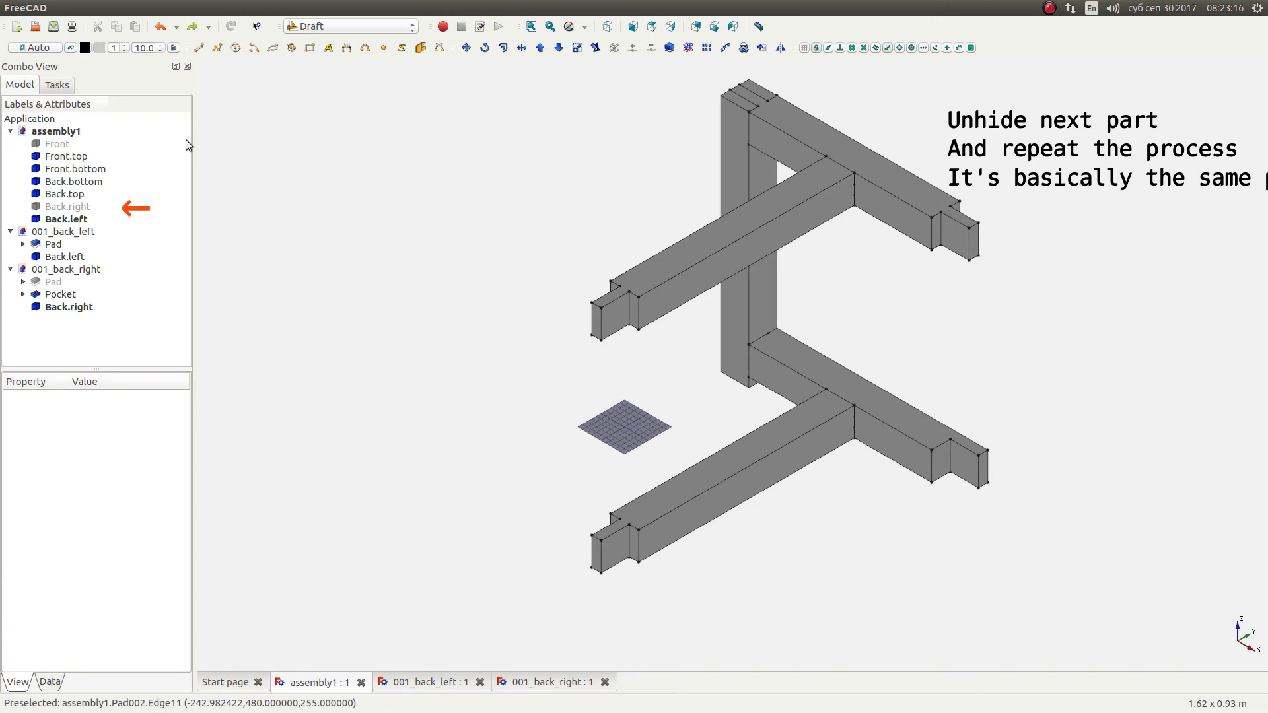
left_click(82, 208)
right_click(82, 209)
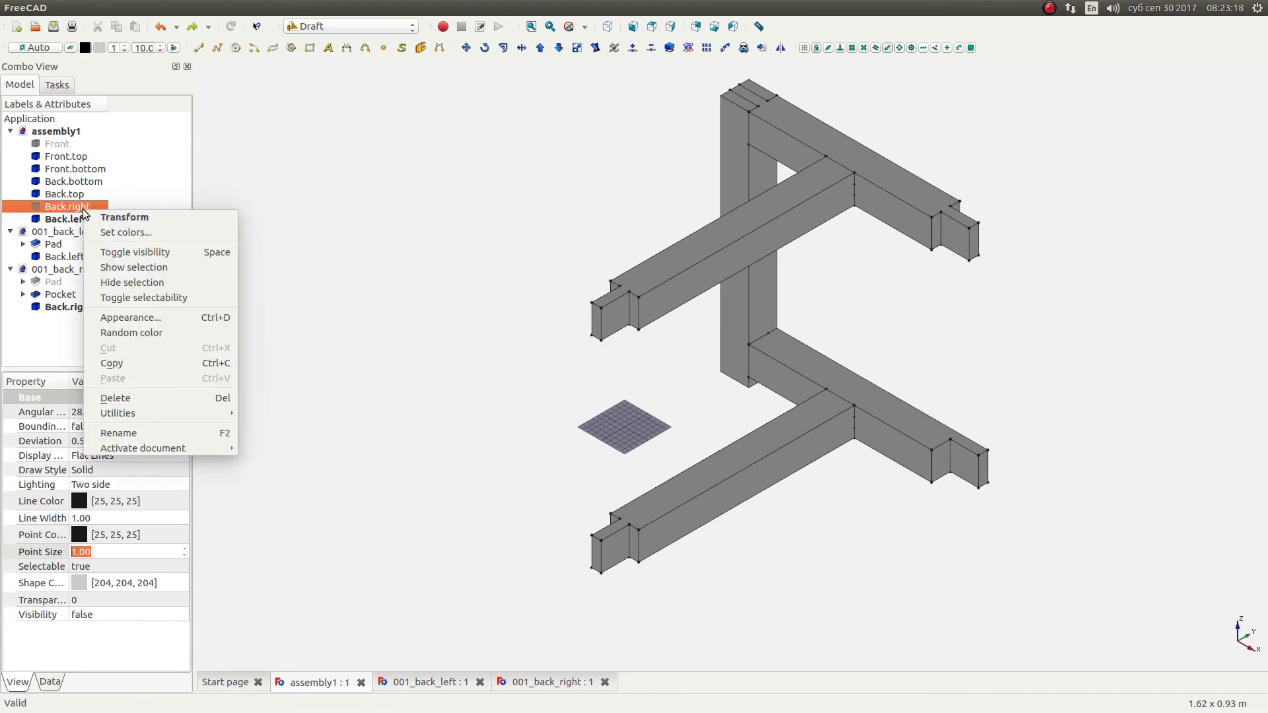
left_click(135, 250)
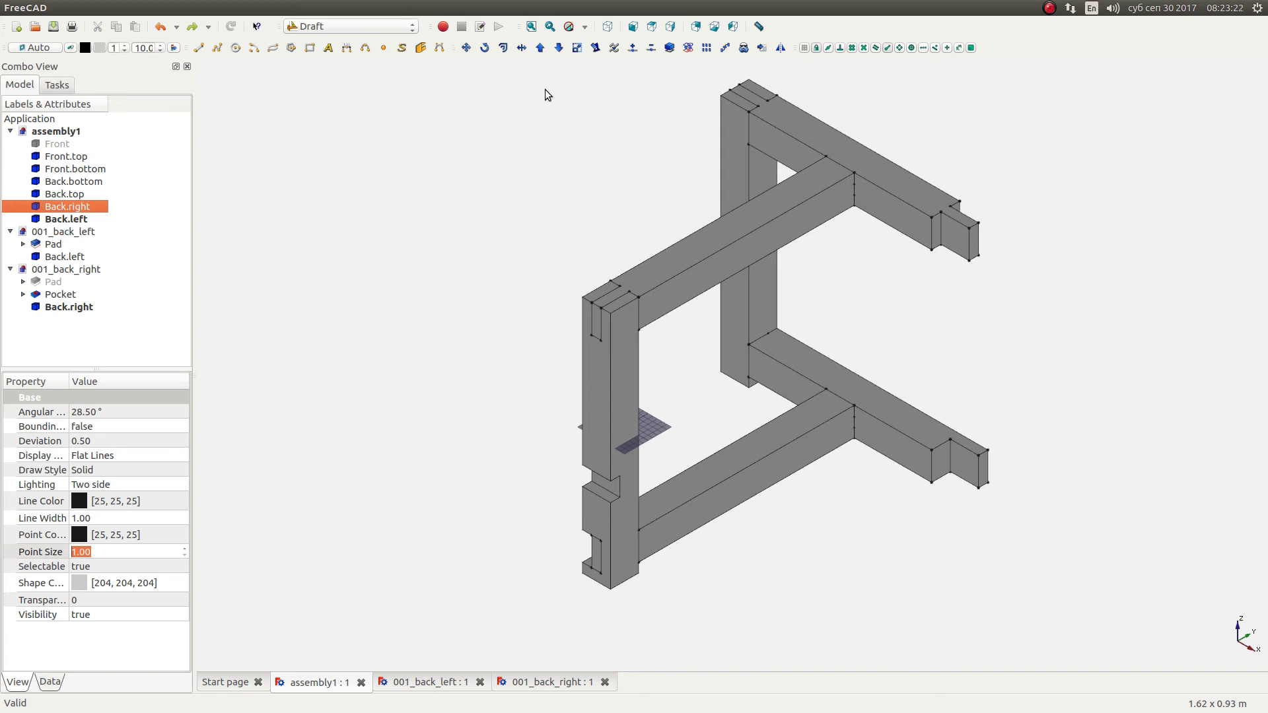
left_click(224, 236)
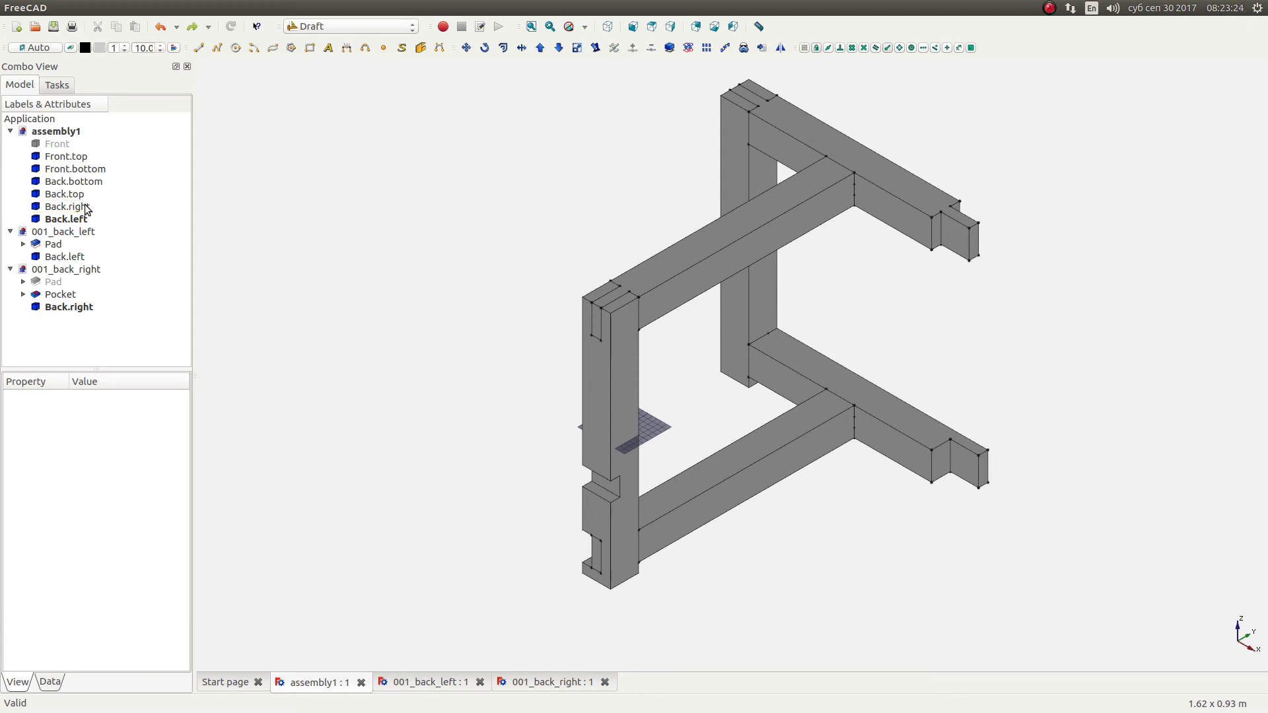
left_click(85, 208)
Draft Move Back.right from its top corner to the end of the upper right rail
left_click(467, 48)
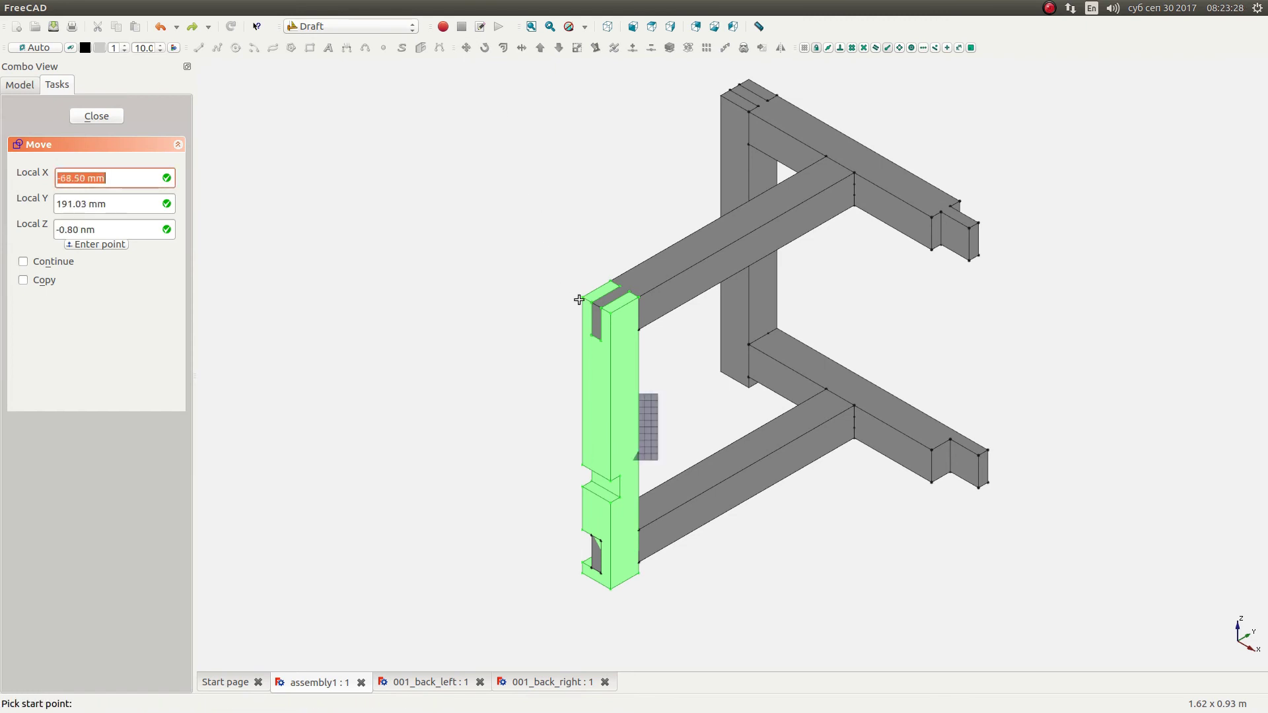
left_click(582, 297)
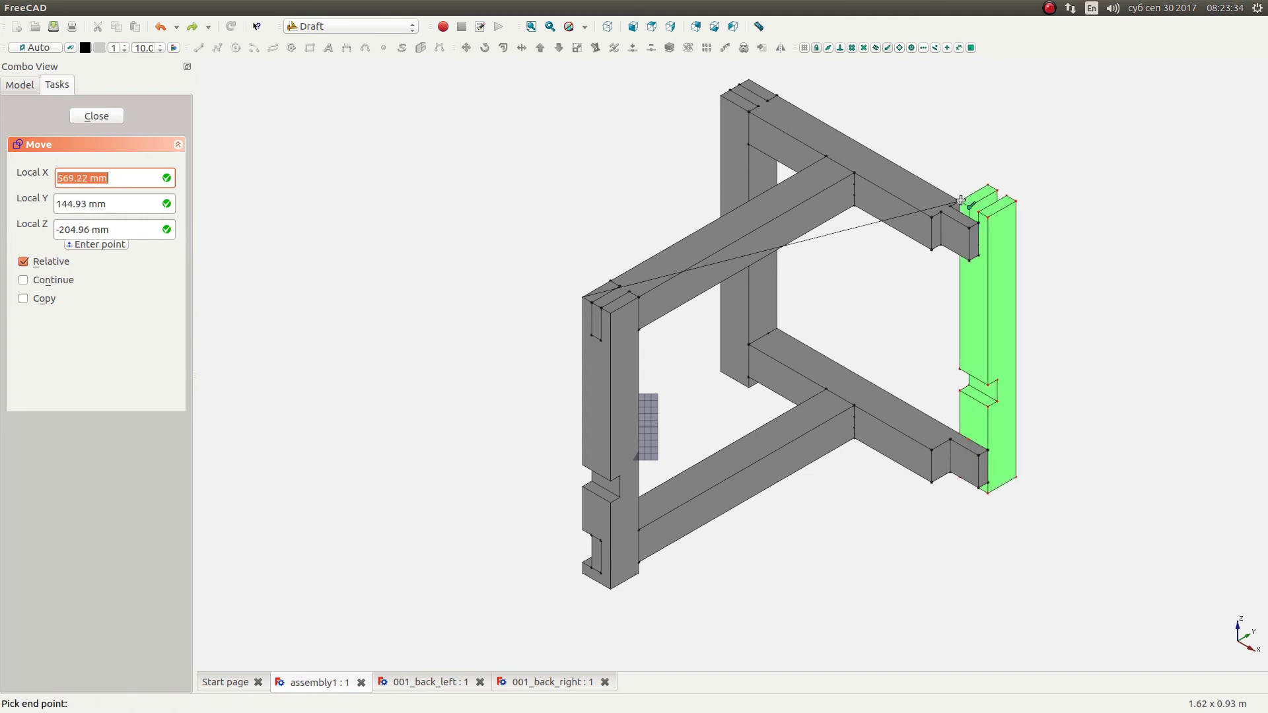
left_click(960, 200)
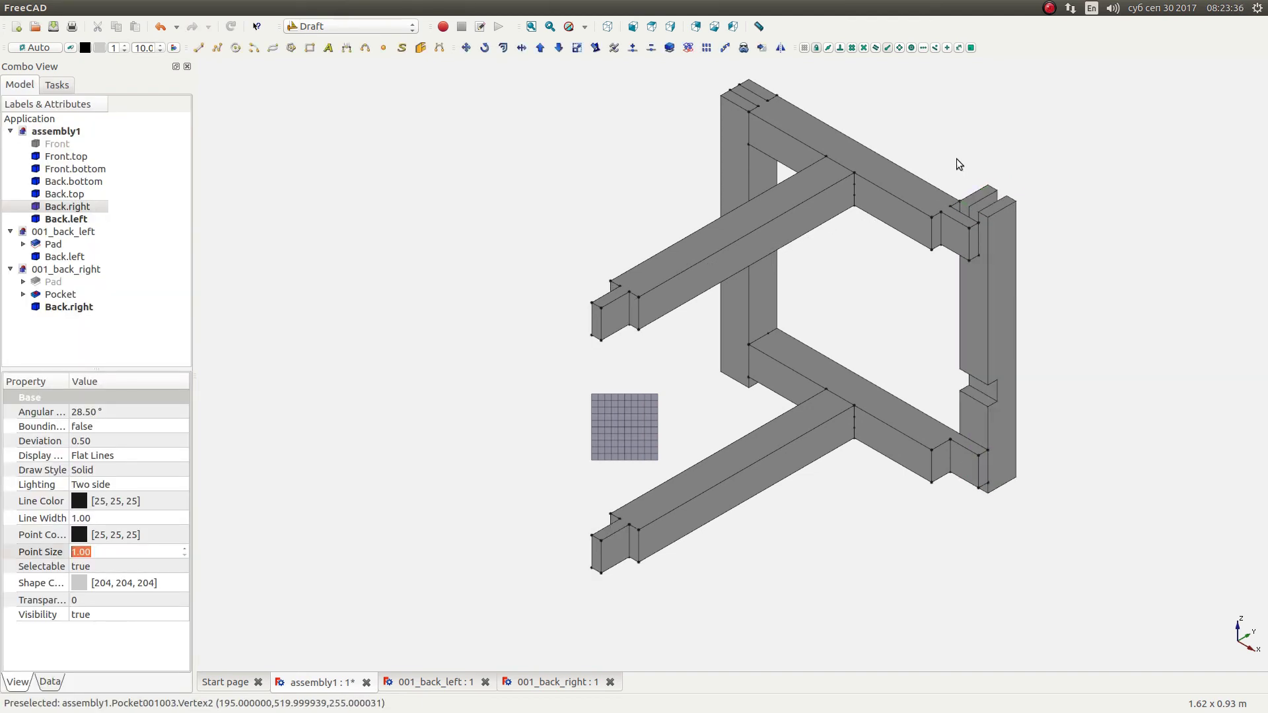
Switch to Top view, zoom in, and select the Back.right leg
left_click(652, 29)
scroll(911, 130, "up", 3)
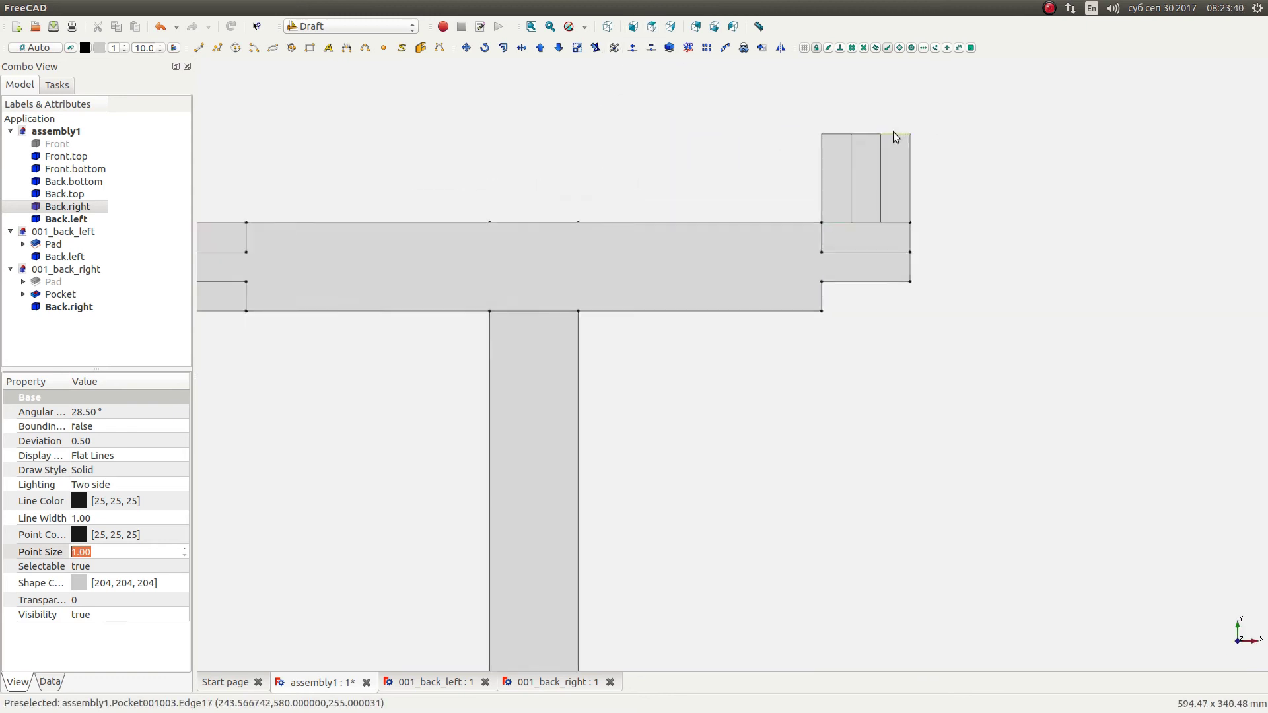
scroll(885, 142, "up", 2)
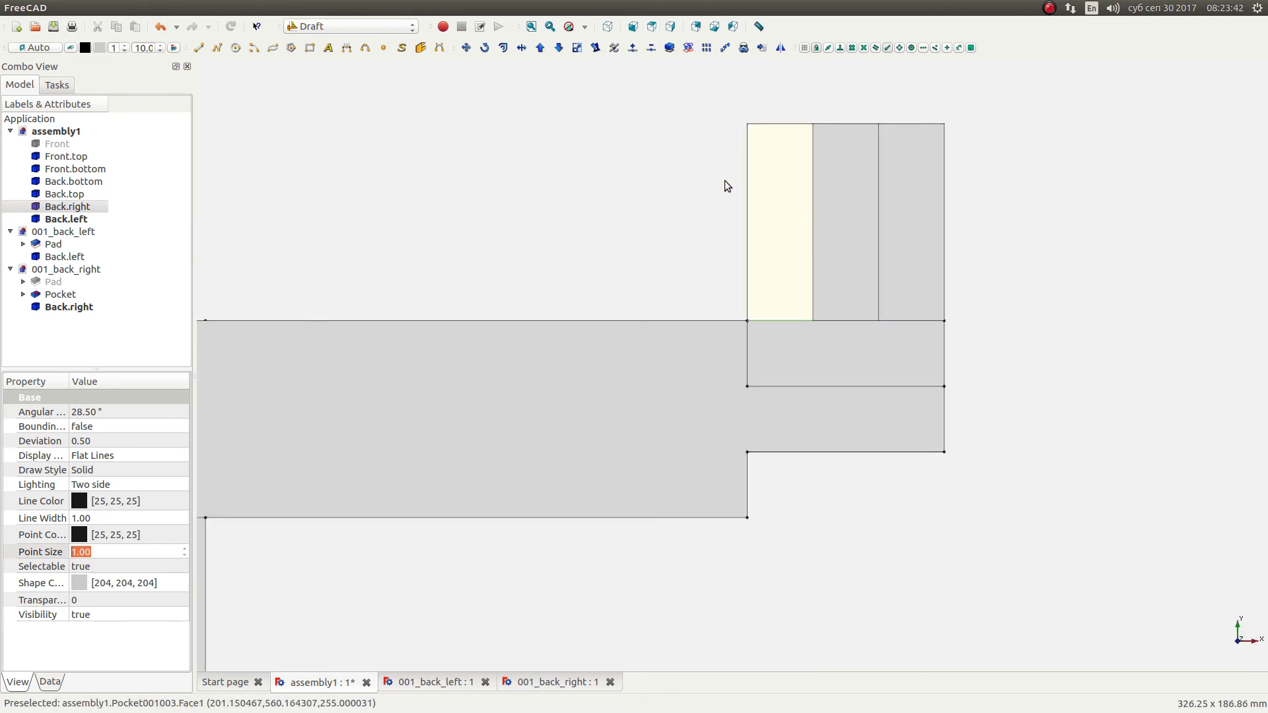
left_click(92, 207)
left_click(240, 204)
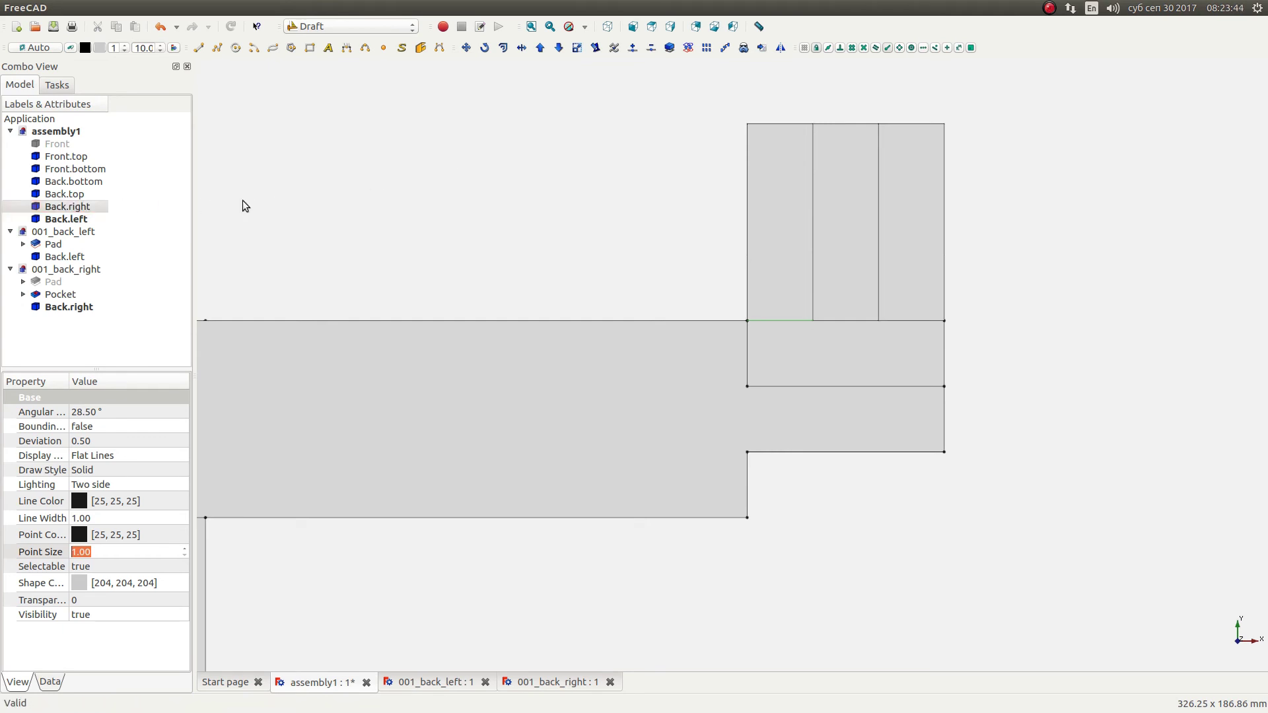
left_click(90, 207)
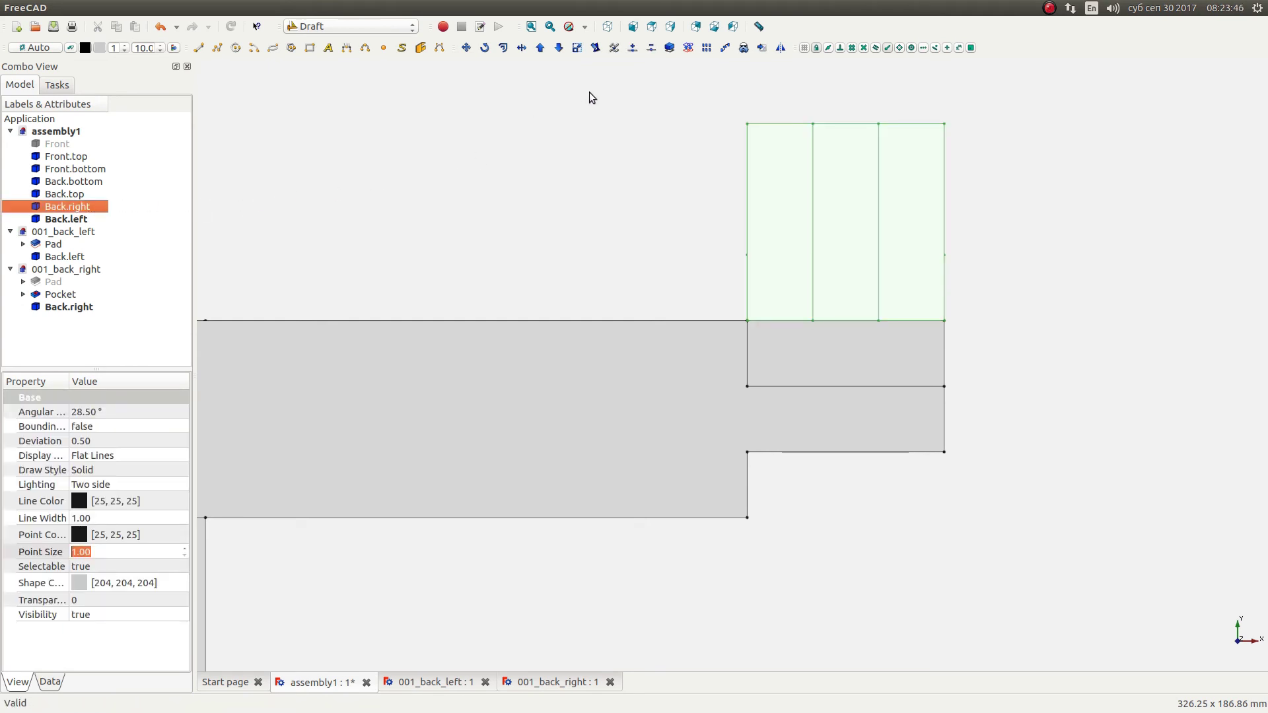
Draft Rotate Back.right 270° about its corner to align with the frame rails
left_click(485, 49)
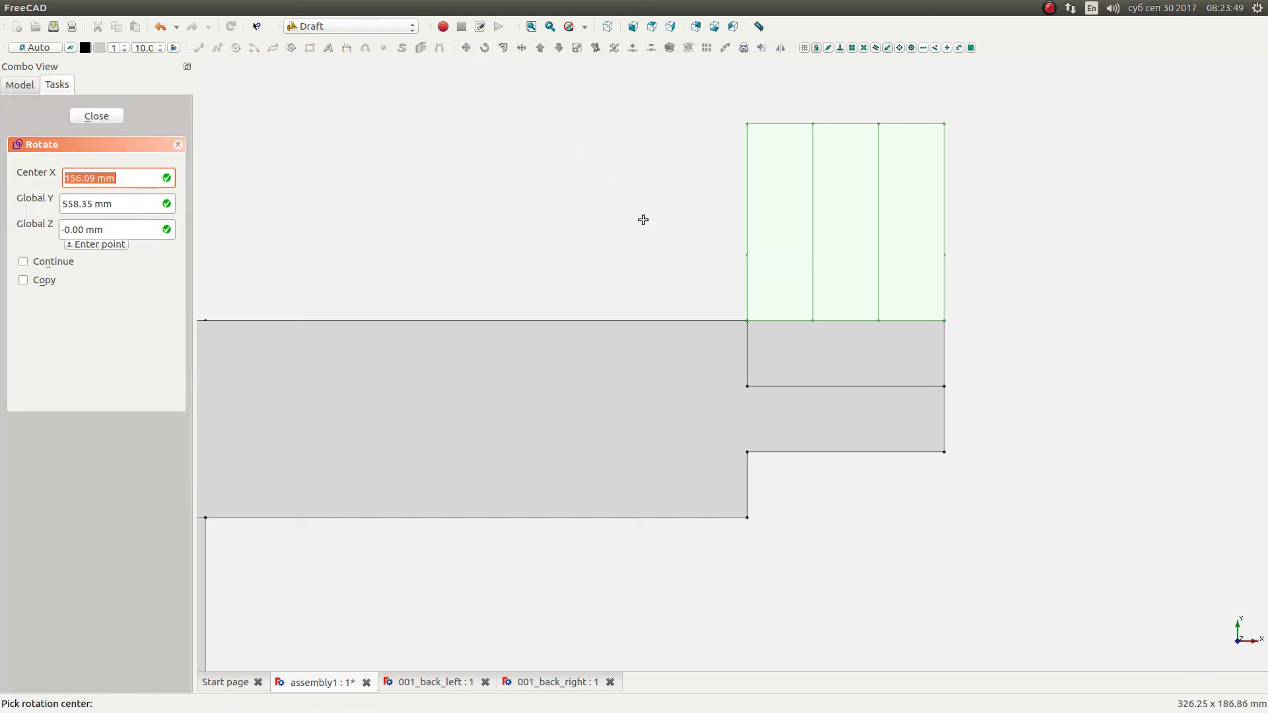
left_click(745, 321)
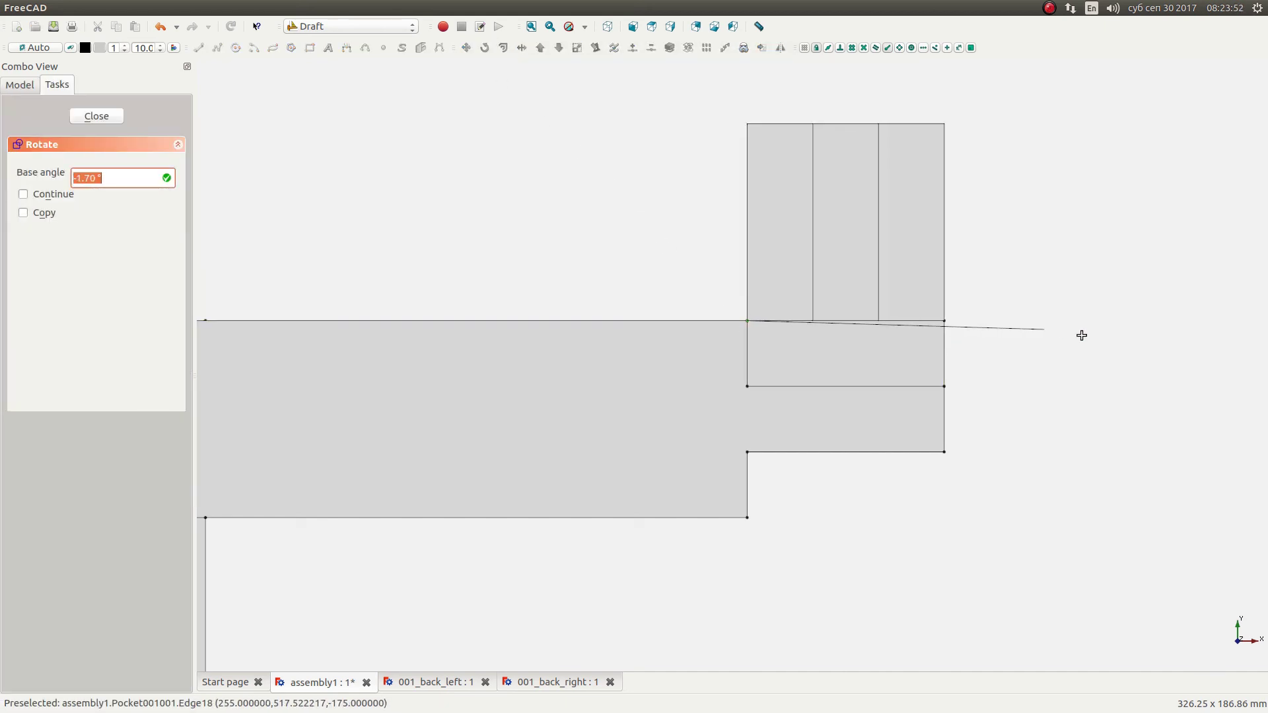
left_click(946, 321)
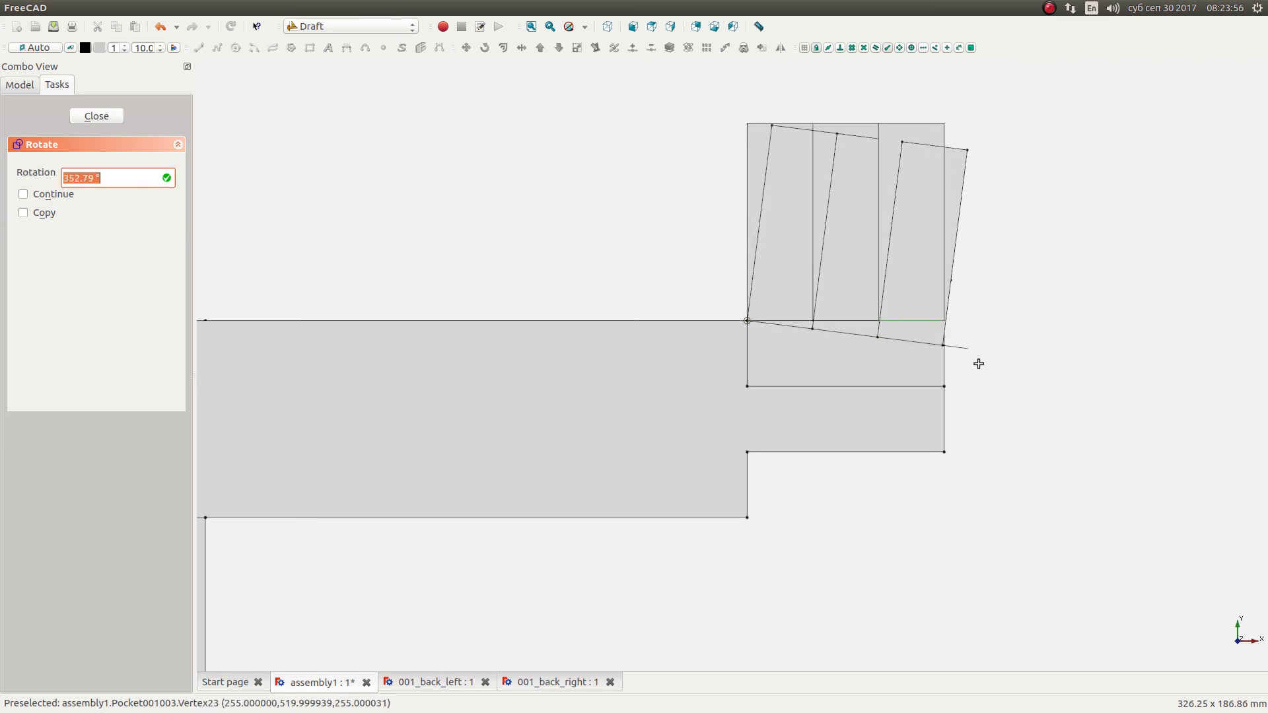
left_click(748, 519)
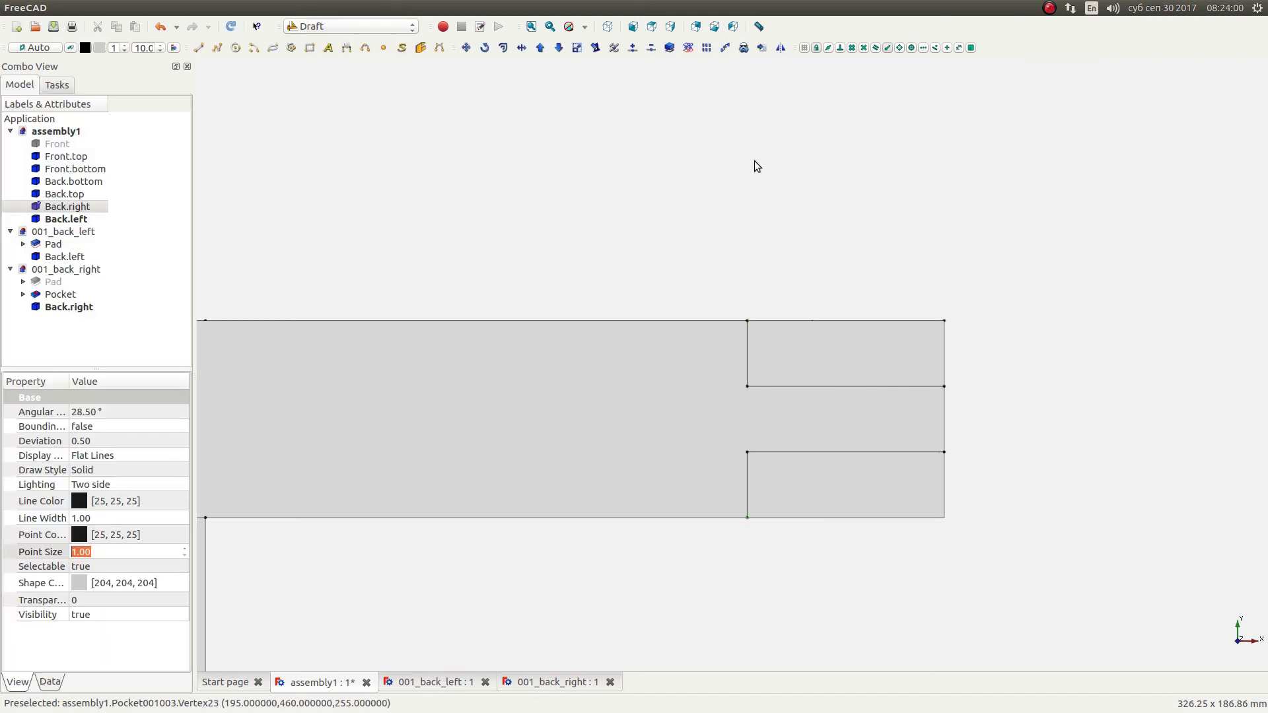
Fit the assembly in axonometric view and make the hidden Front post visible again
left_click(606, 27)
left_click(532, 27)
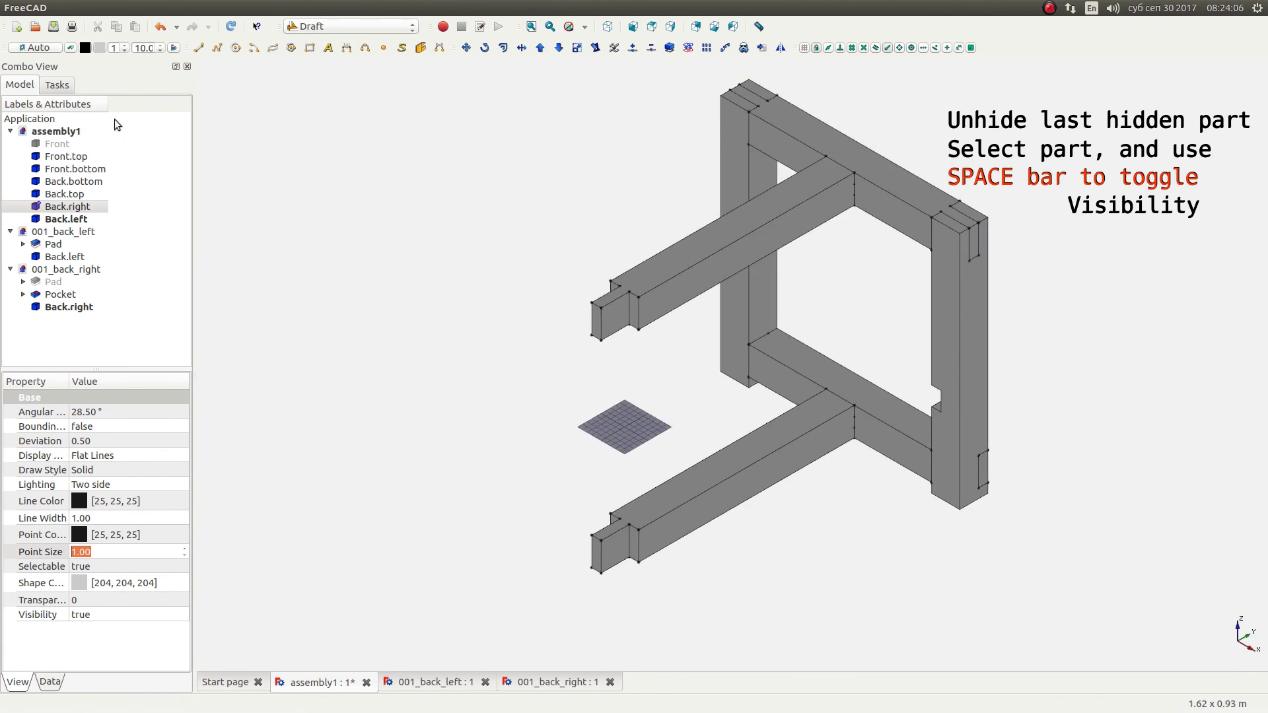
left_click(45, 143)
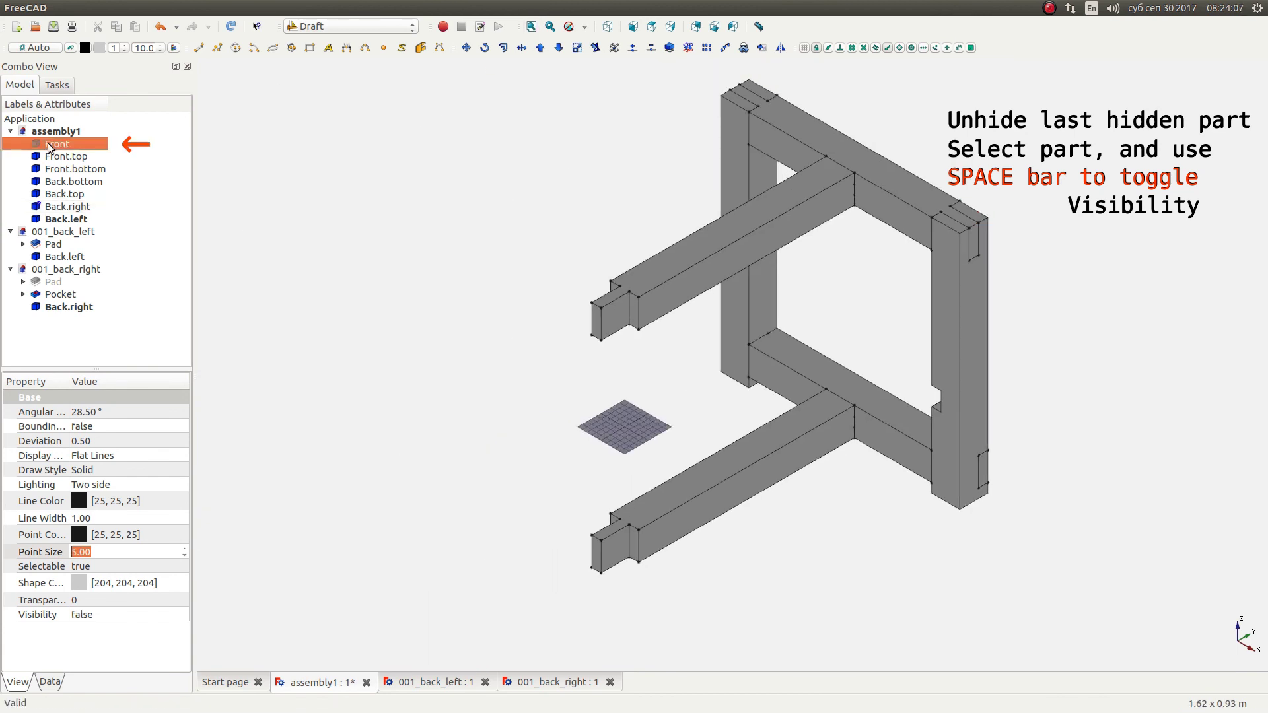
key("space")
left_click(319, 146)
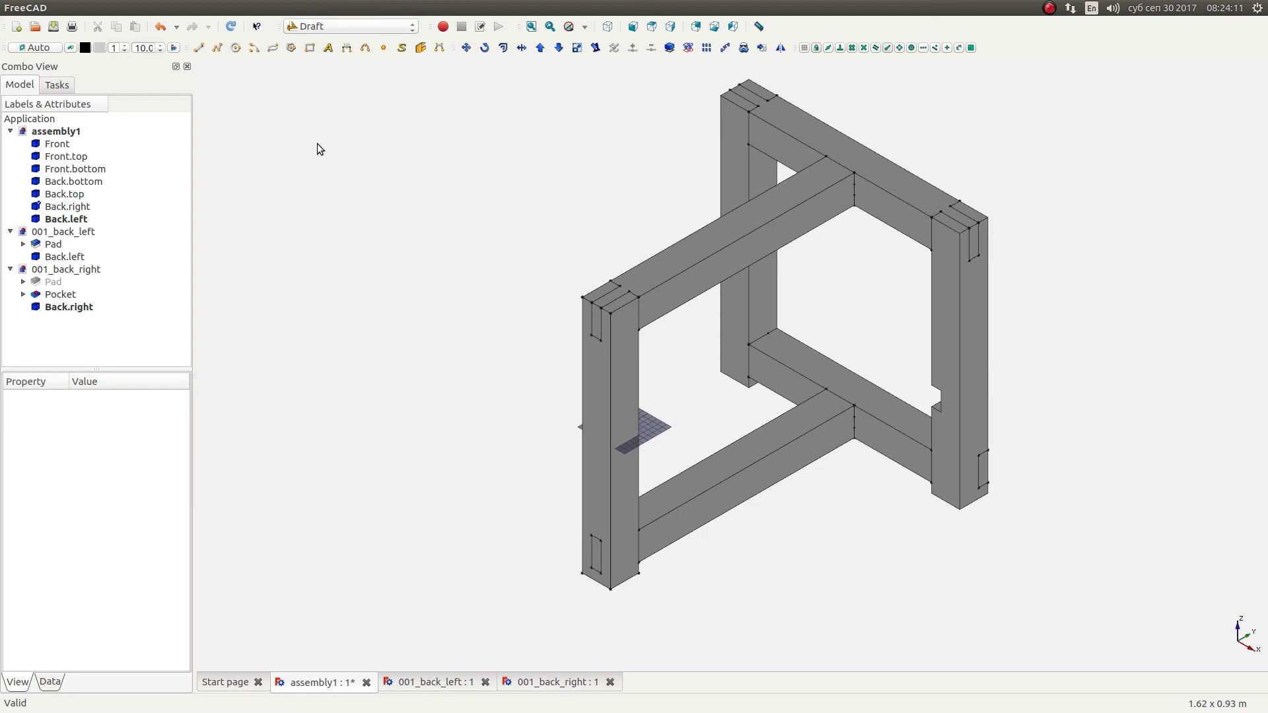
Orbit the model to view the finished frame's posts and rails from another side
middle_click_drag(688, 326, 1171, 305)
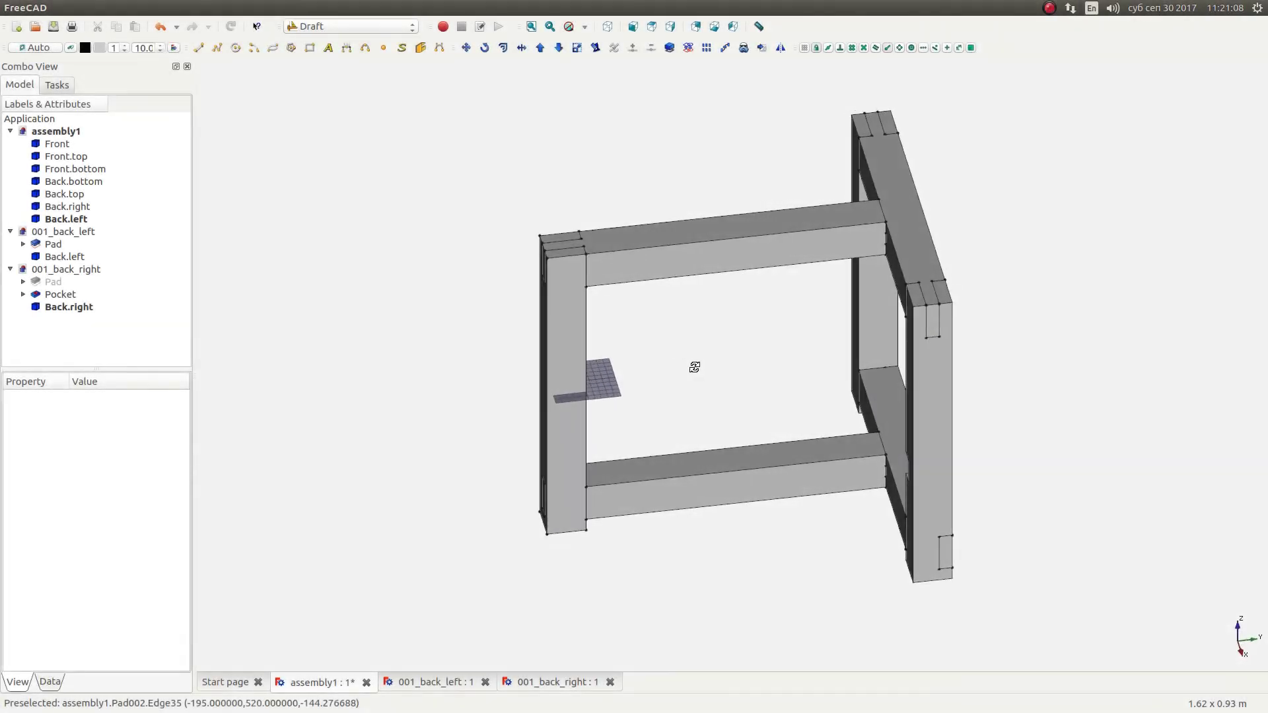